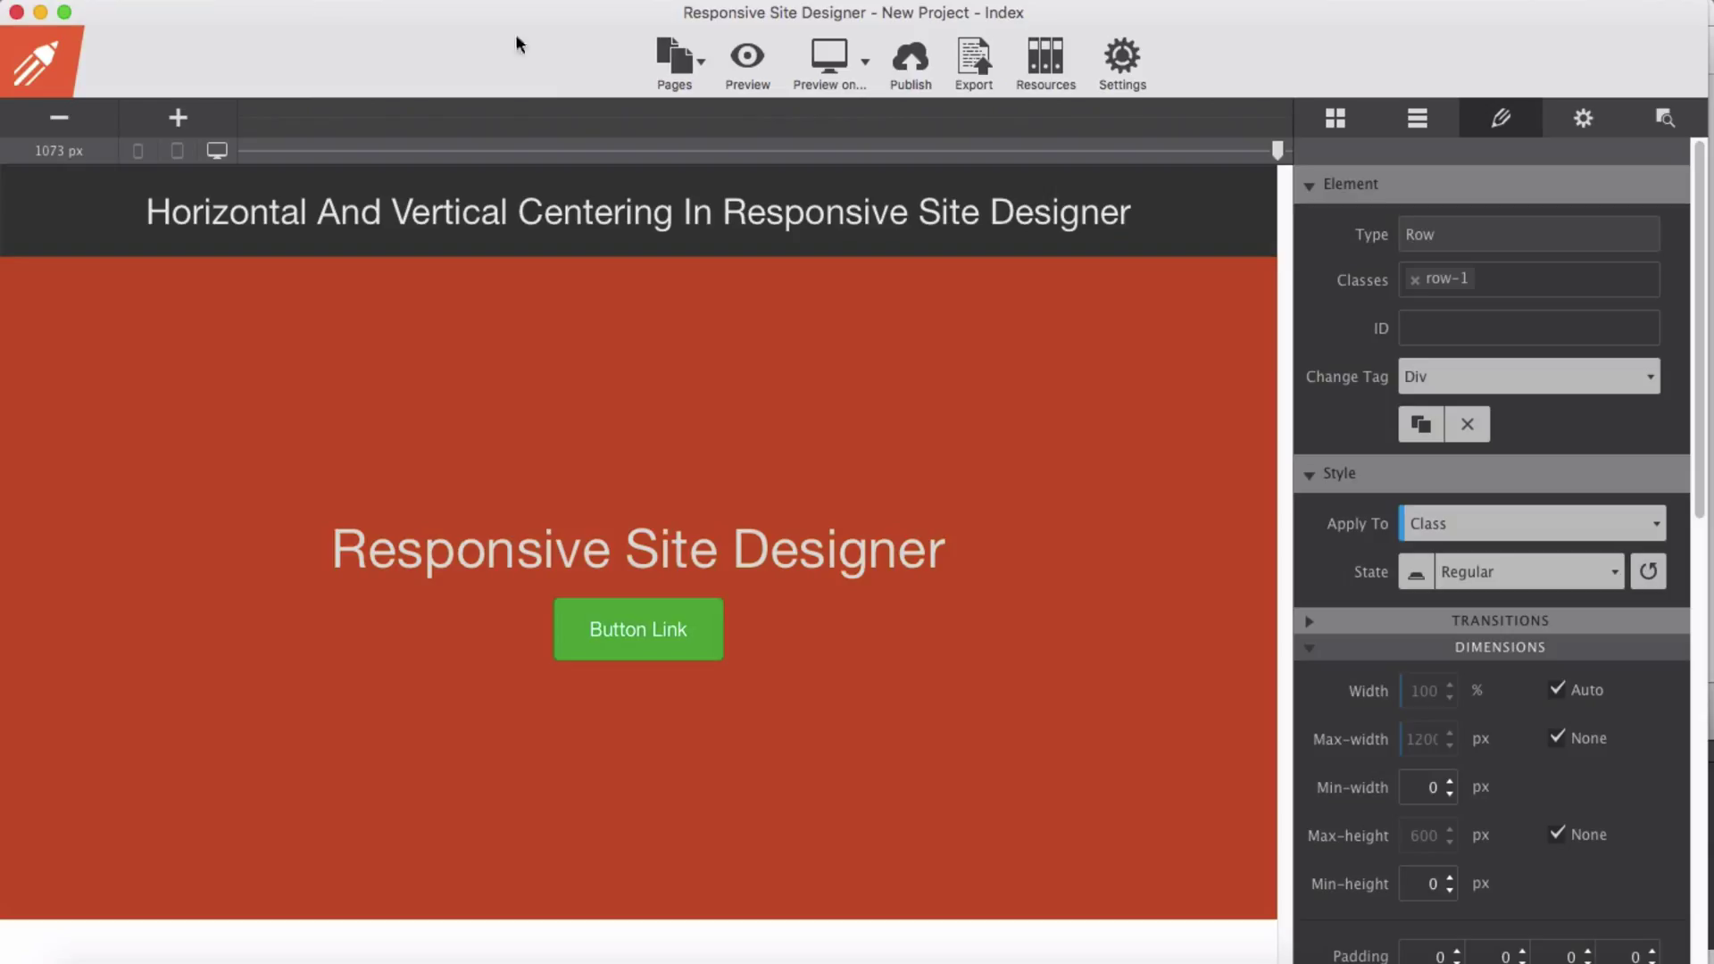
Step: Preview the finished example page full-width, then return to design view at about 1075 px
click(747, 63)
drag(1277, 111, 1701, 111)
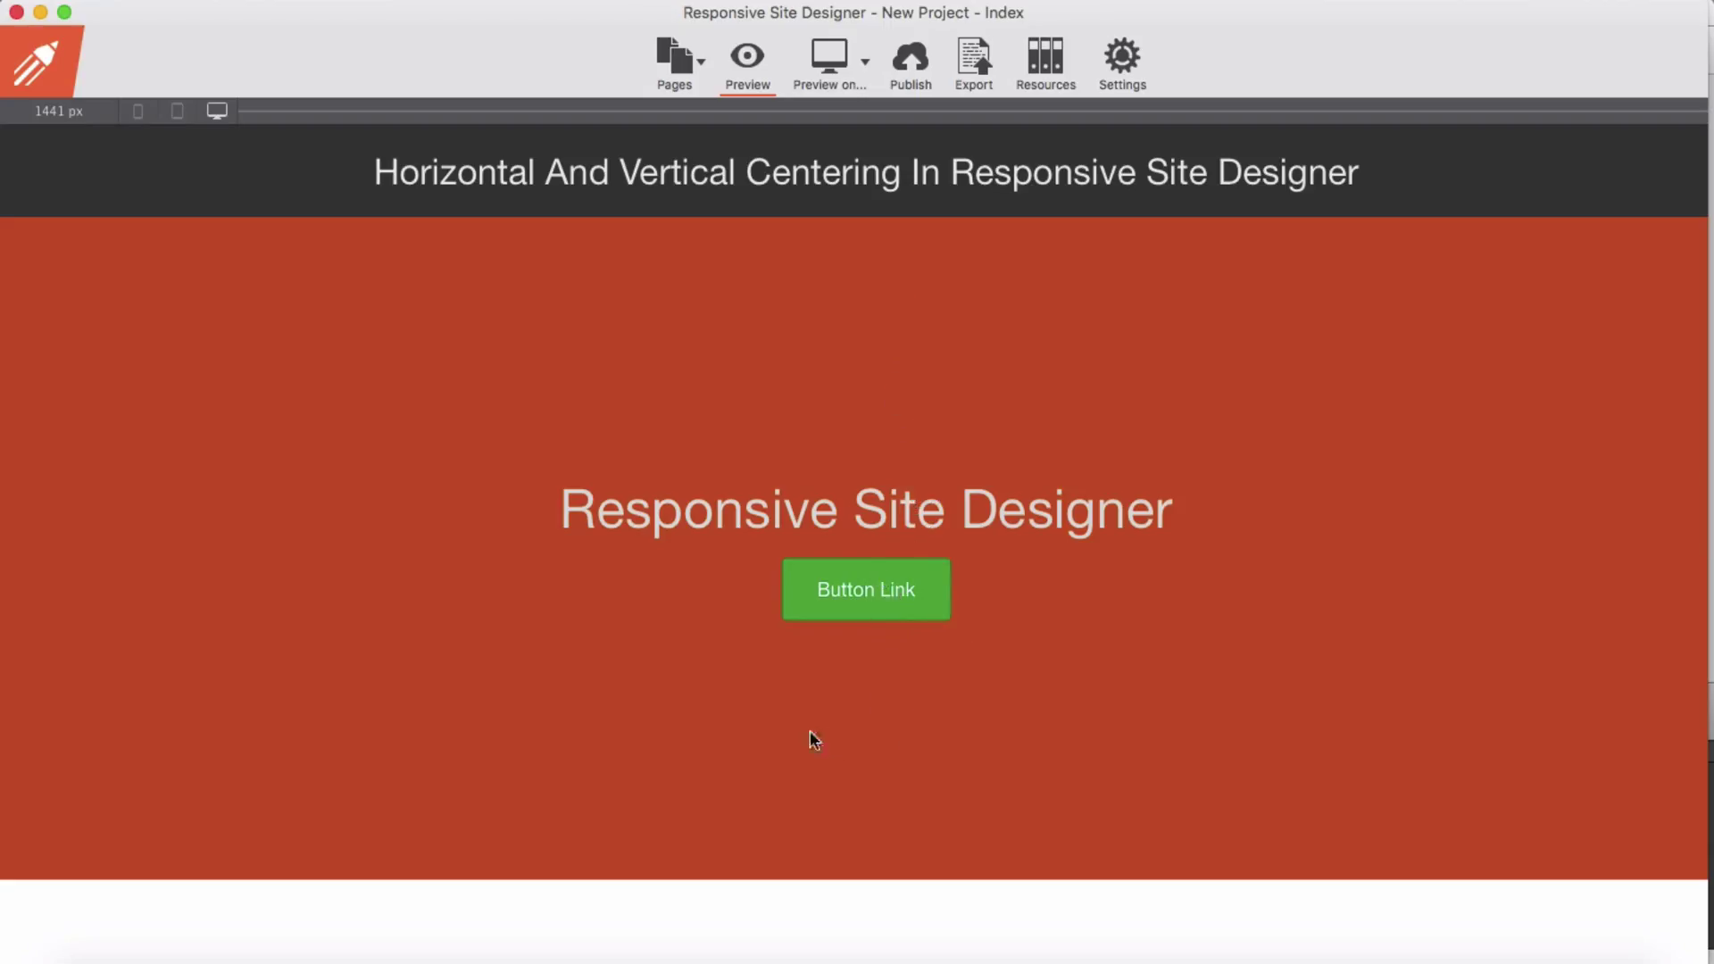
click(748, 67)
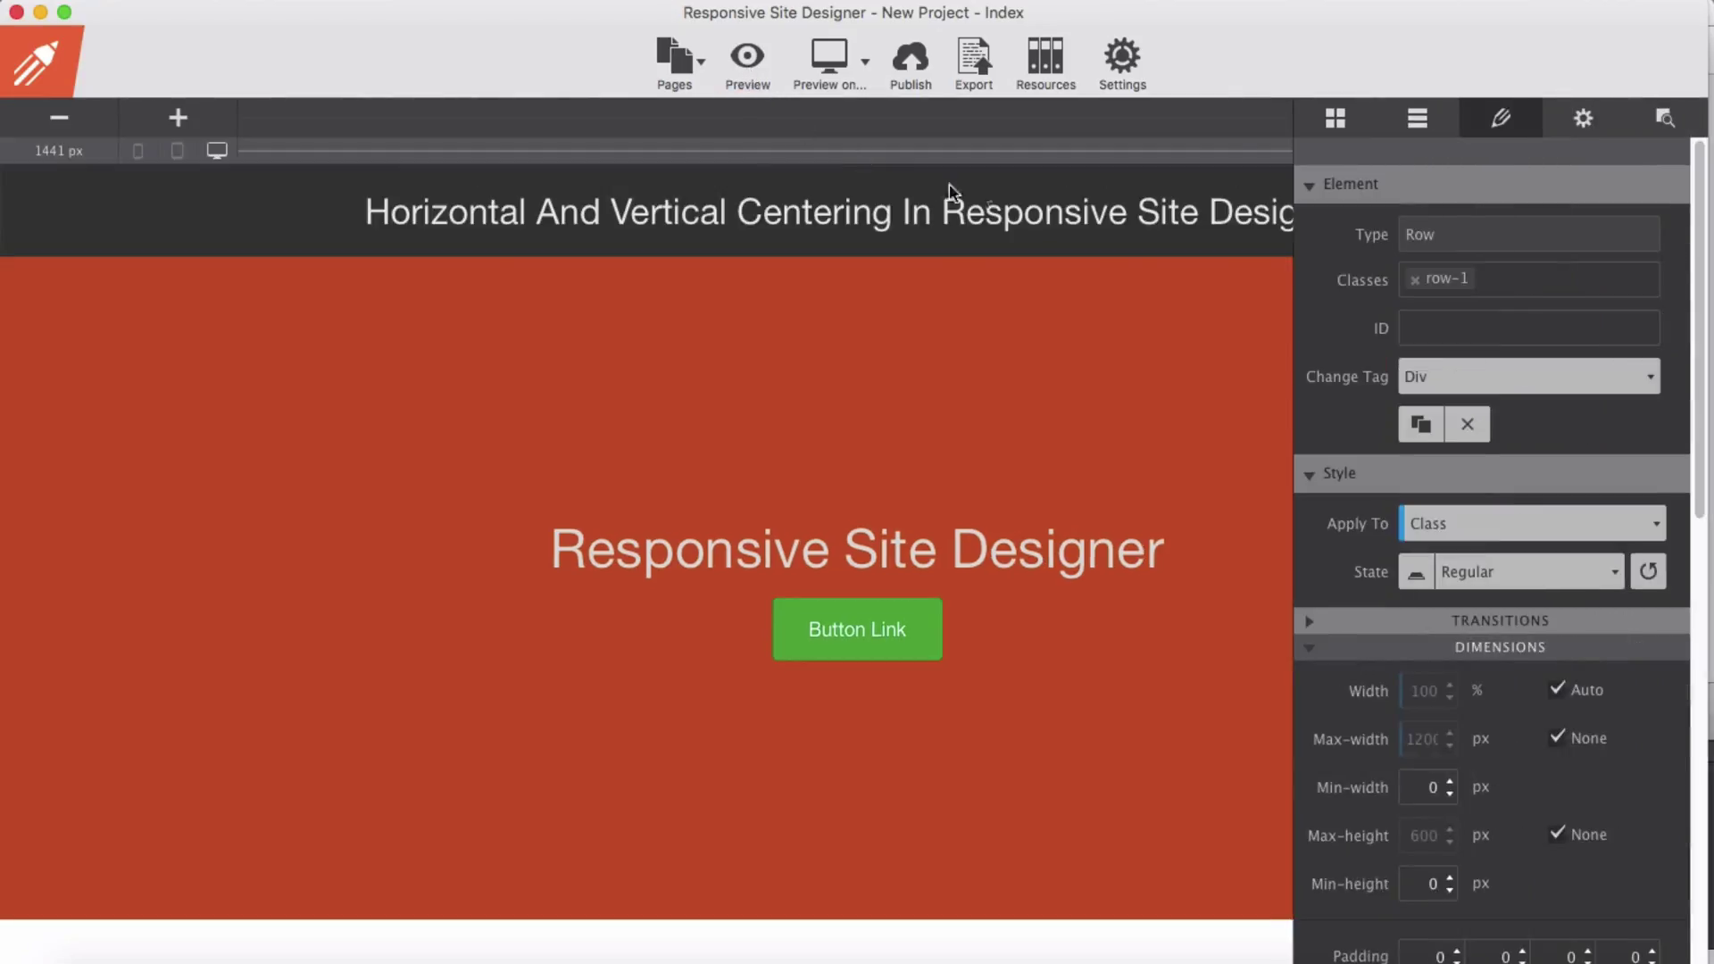
mouse_move(1291, 150)
mouse_down()
mouse_move(1247, 152)
mouse_move(1278, 157)
mouse_up()
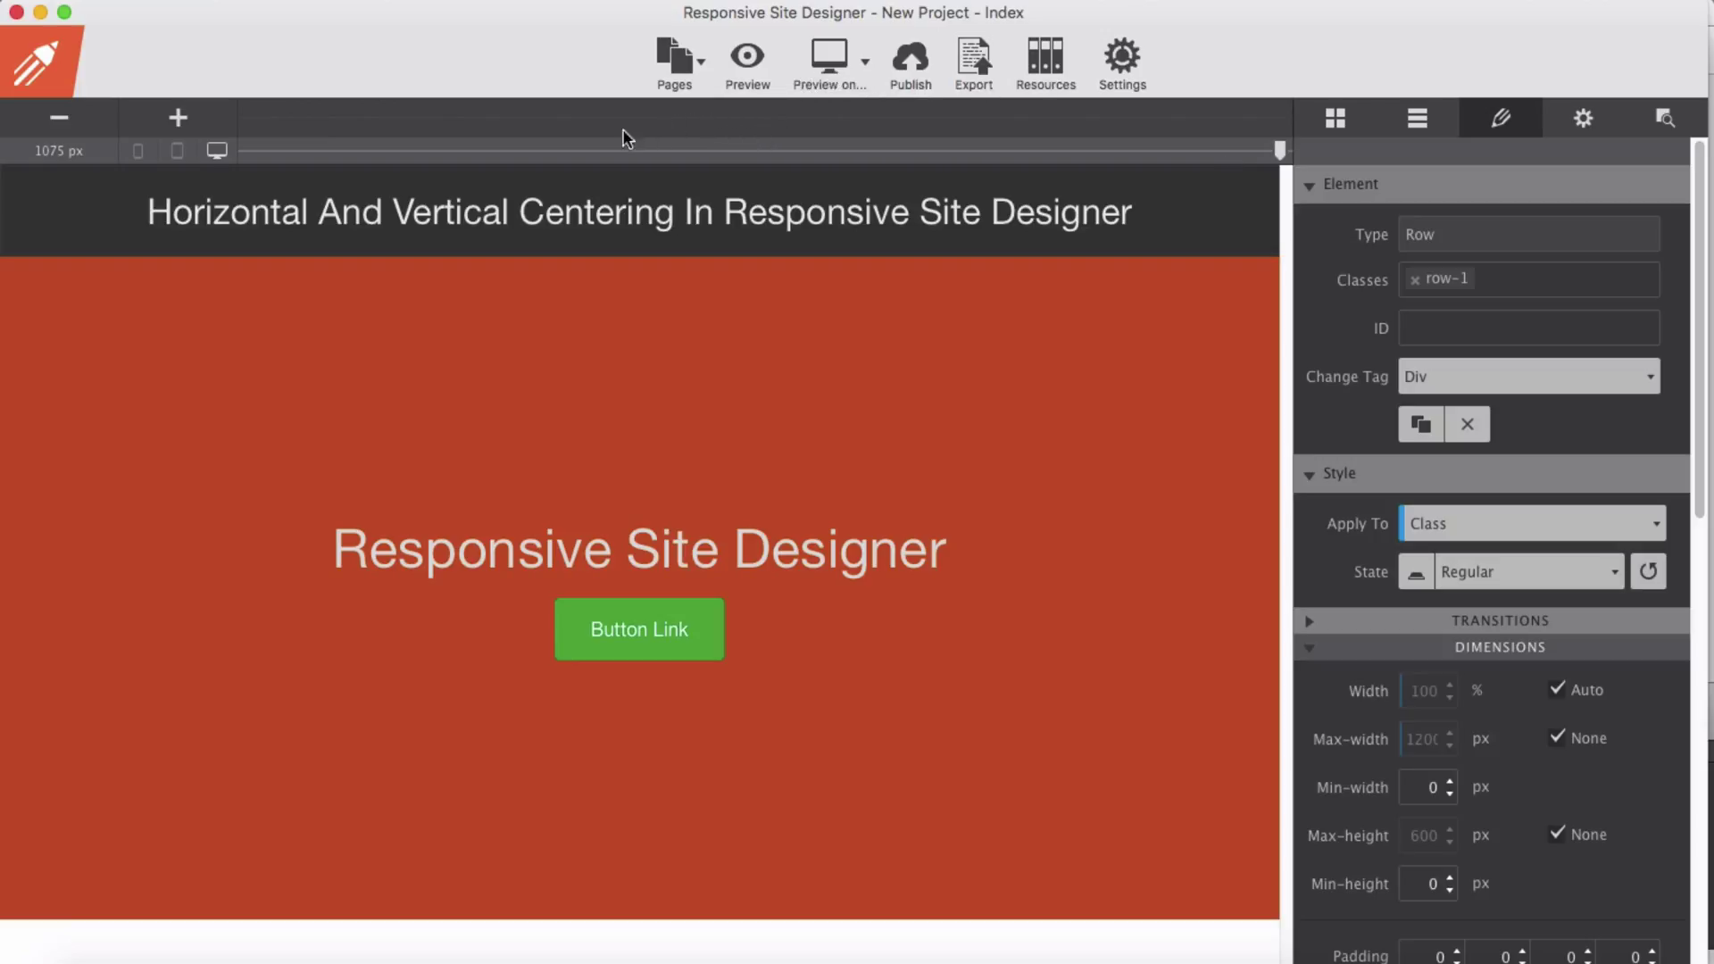
Step: Start a new project, discarding the old one without saving
click(314, 3)
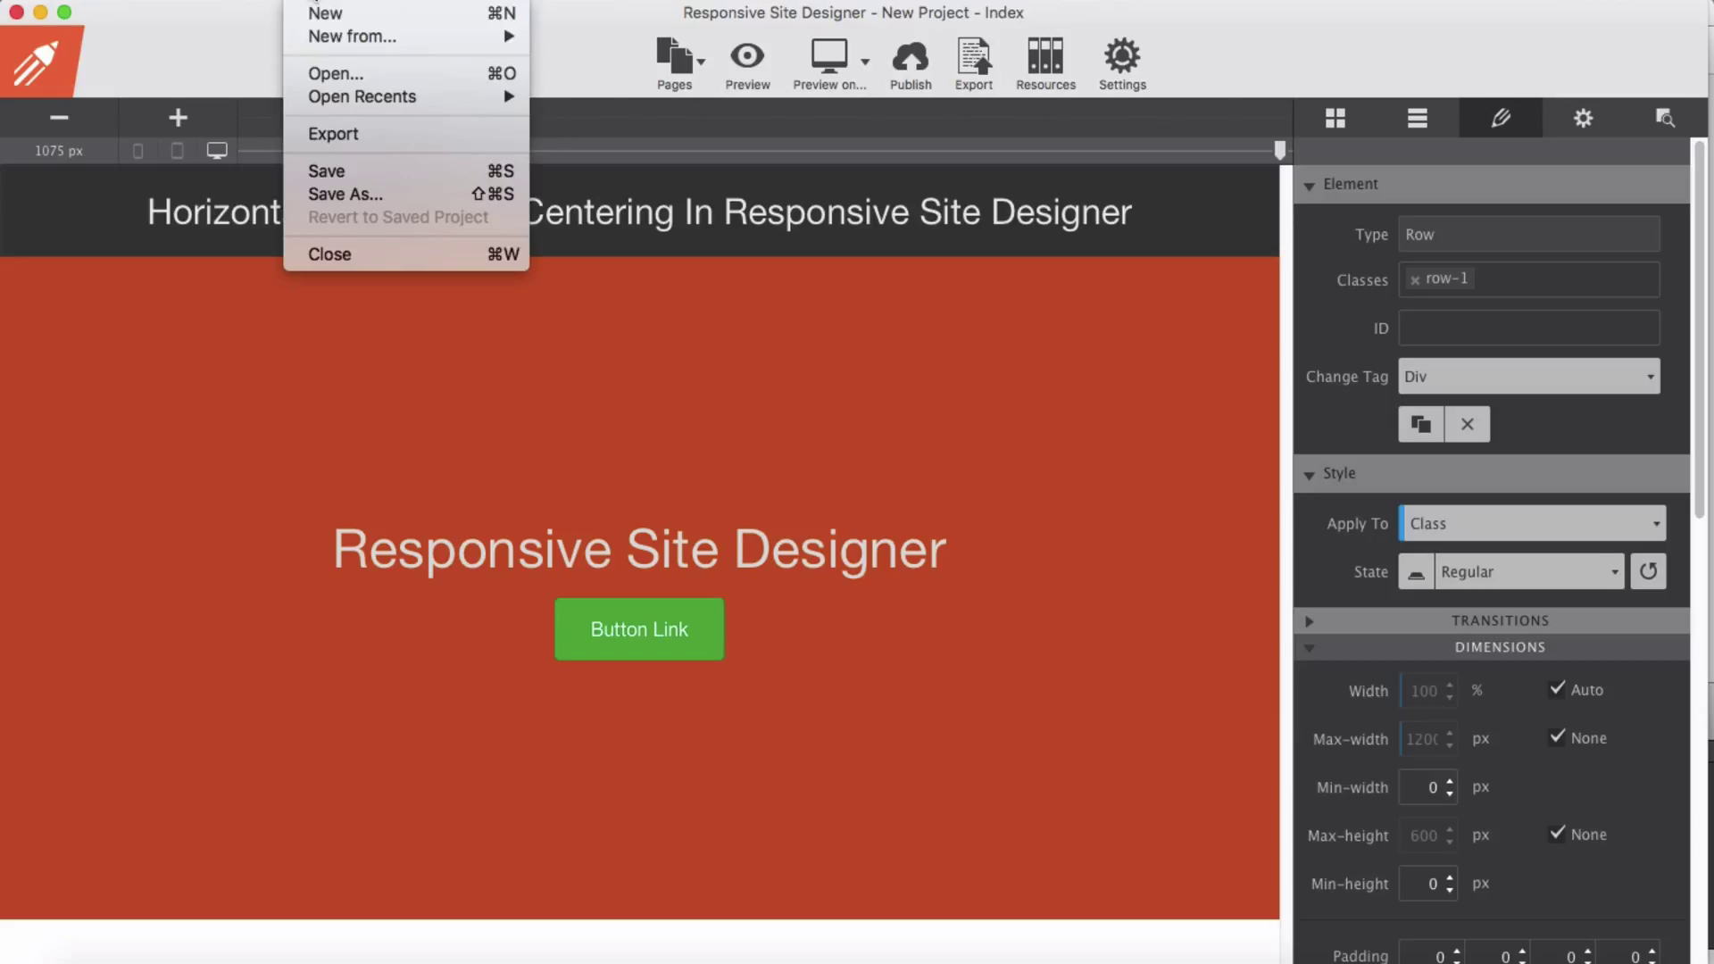
click(323, 18)
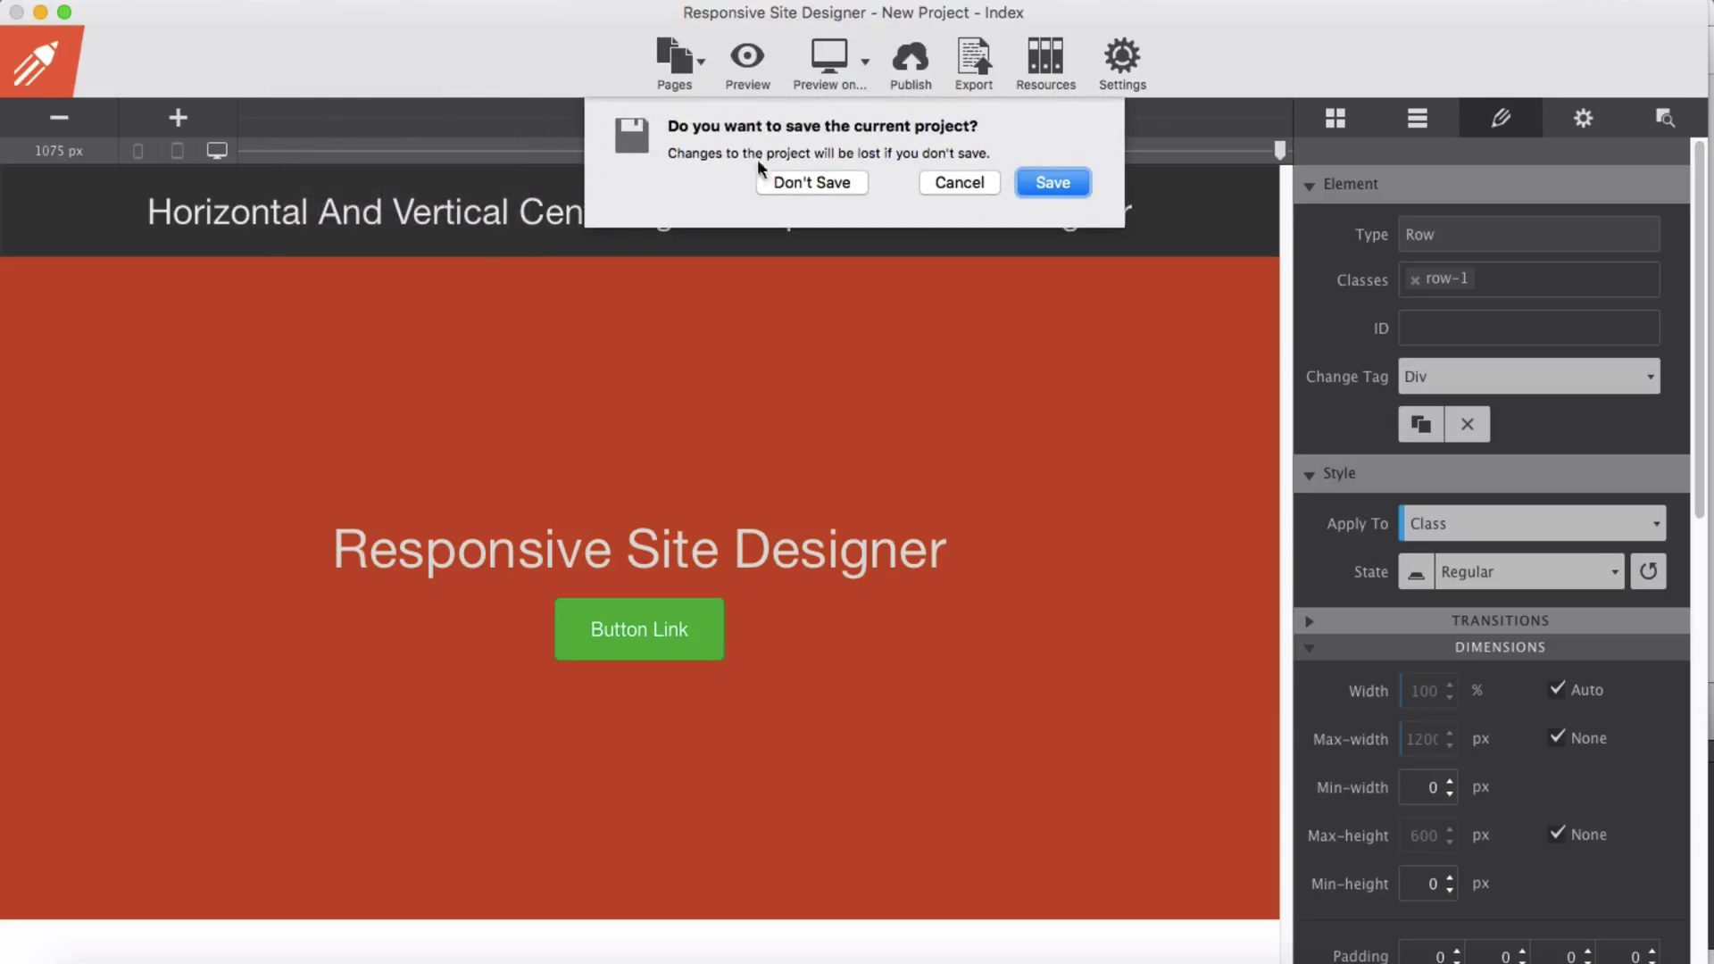
click(852, 190)
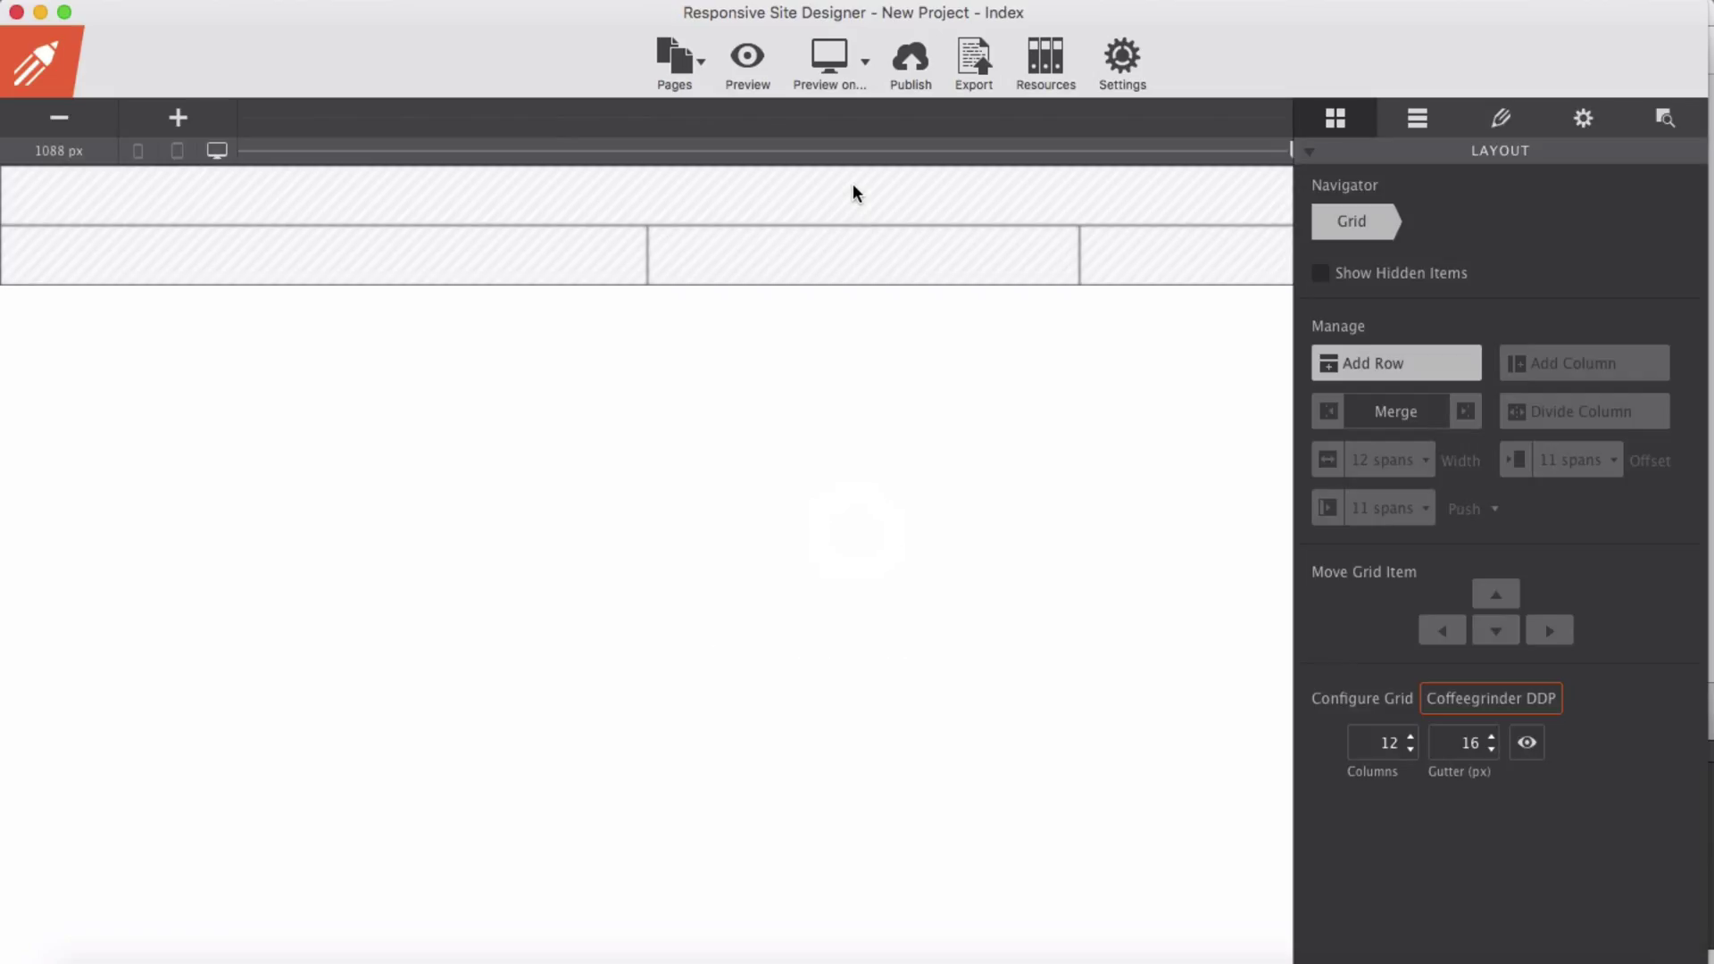
Step: Merge the second row's three columns into one full-width column
click(1171, 275)
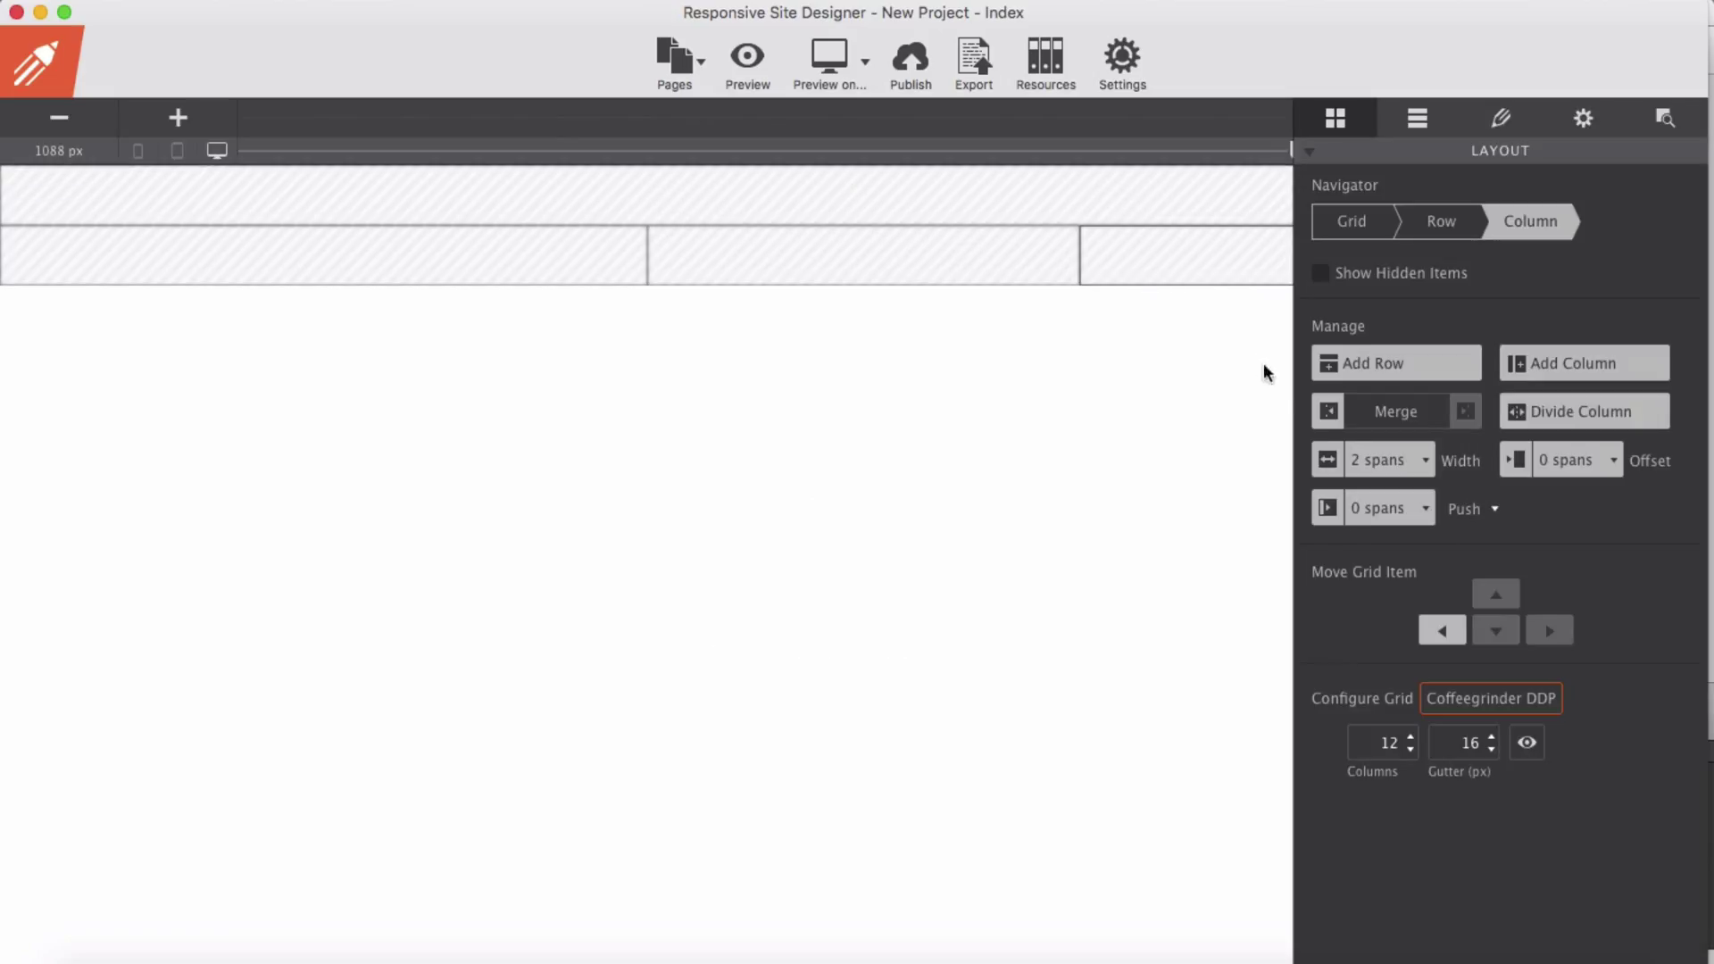
click(1330, 415)
click(1330, 415)
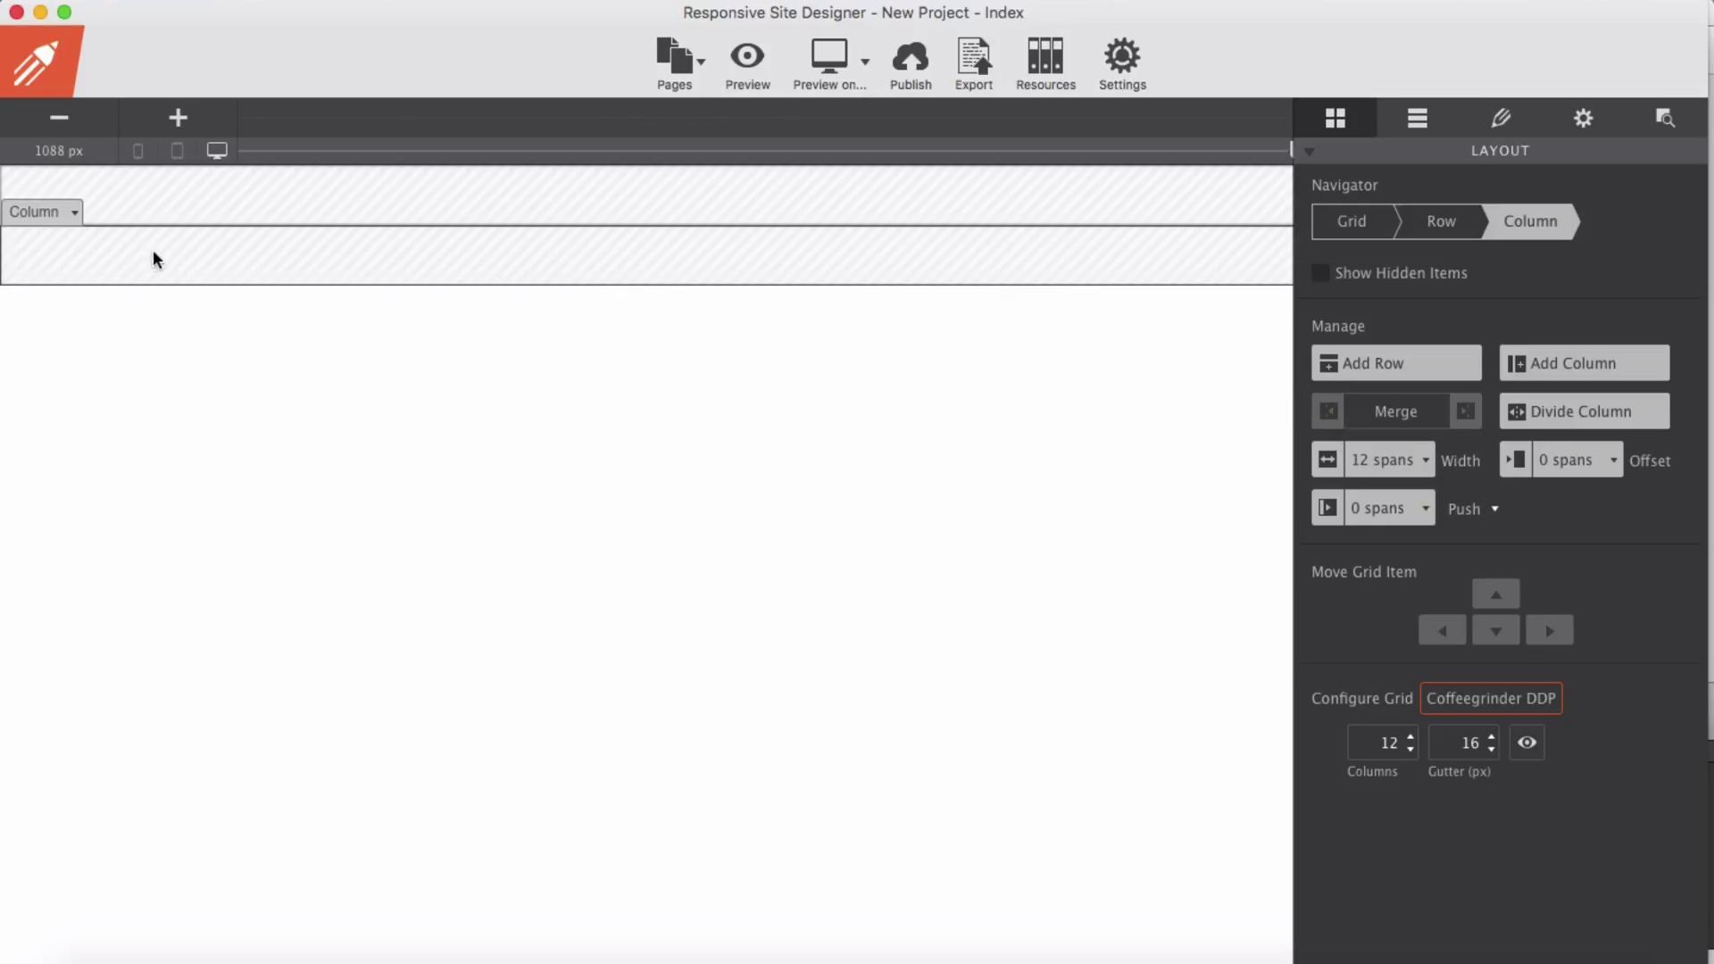
Step: Give the column a 550 px minimum height and an orange #d48320 background
key(super+3)
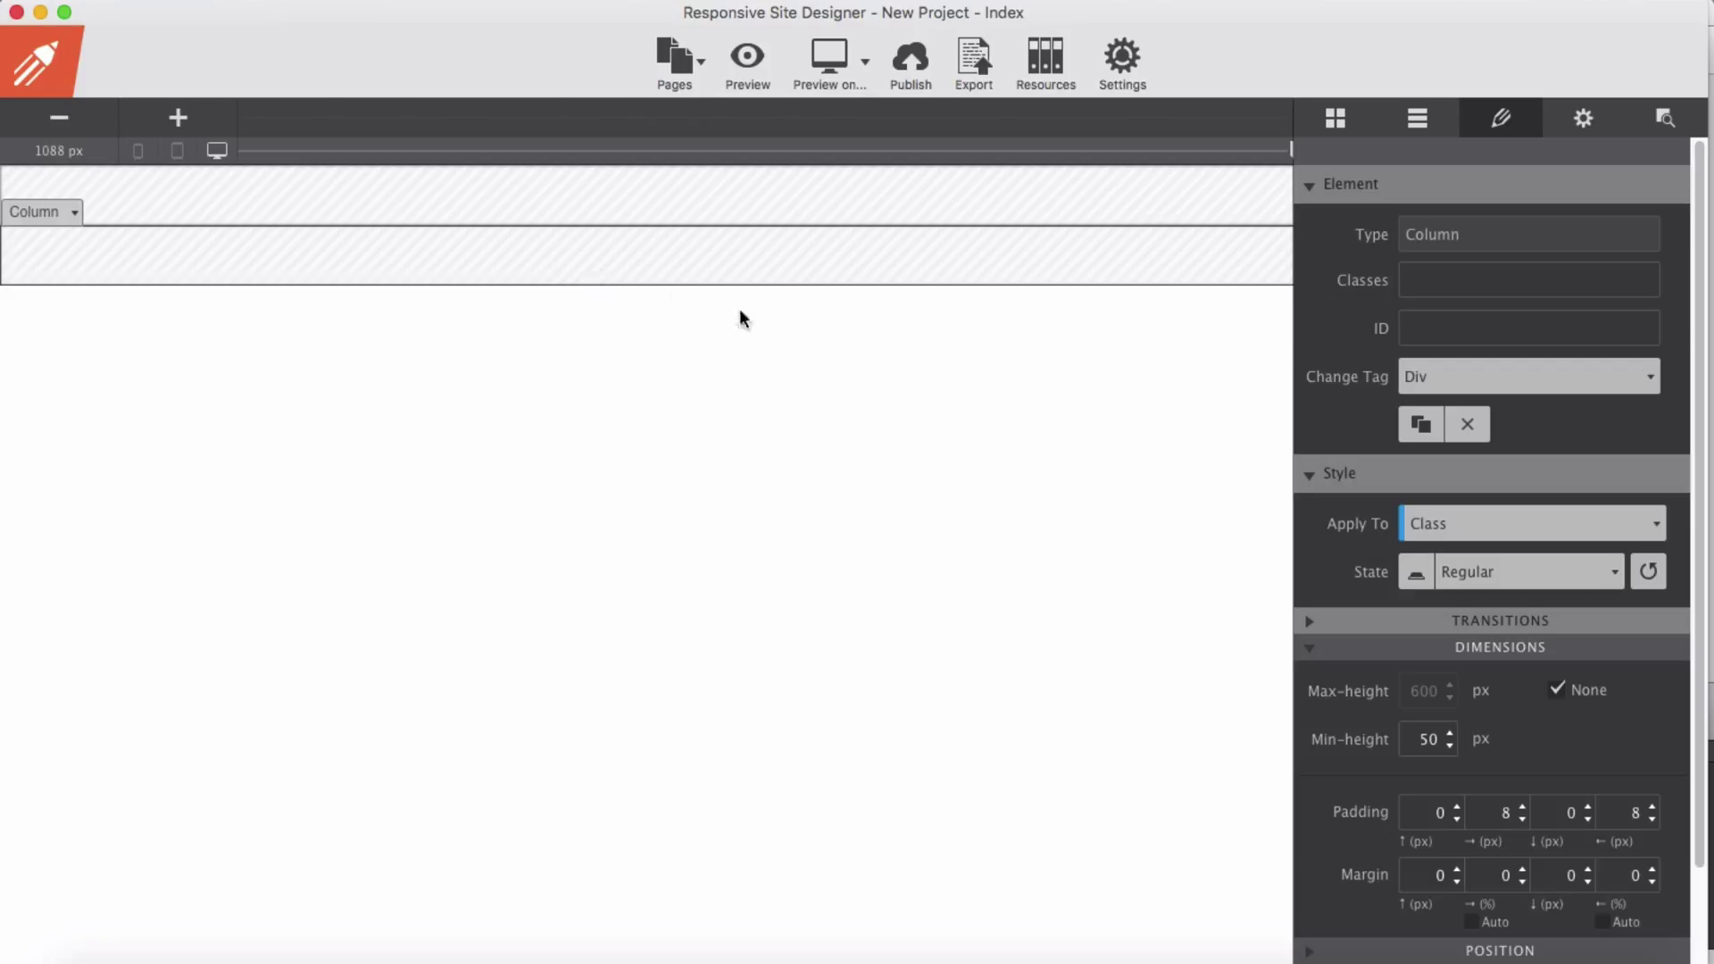
scroll(1427, 807, down, 3)
click(1408, 632)
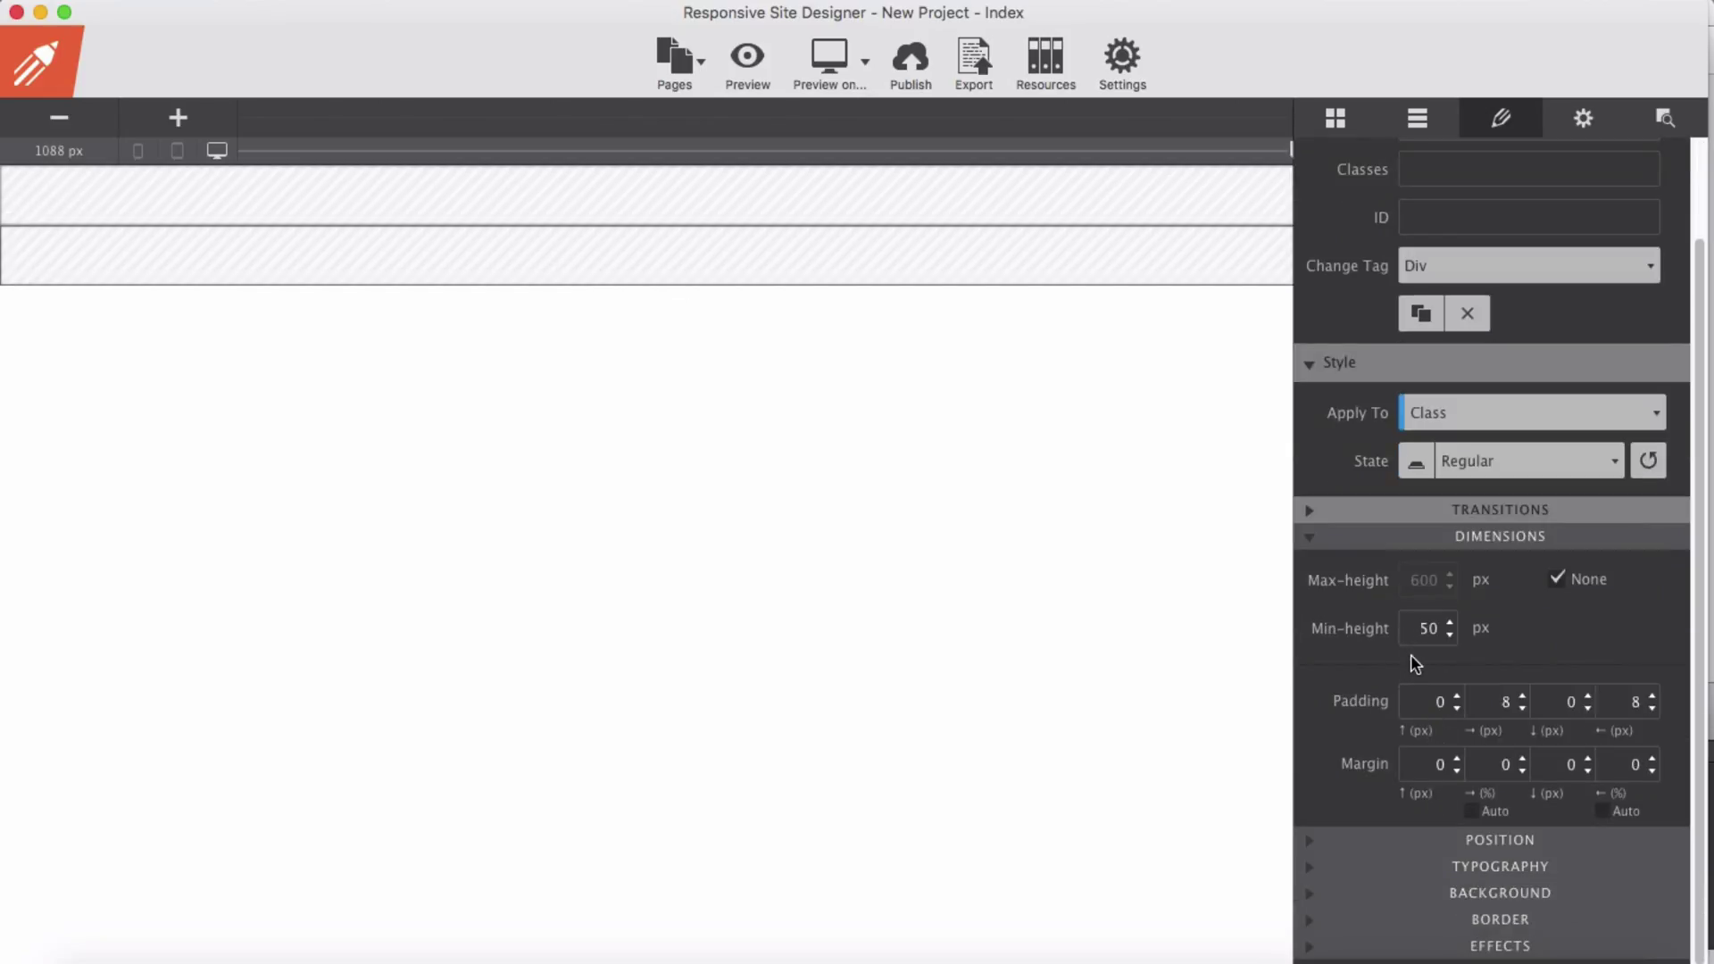
text(5)
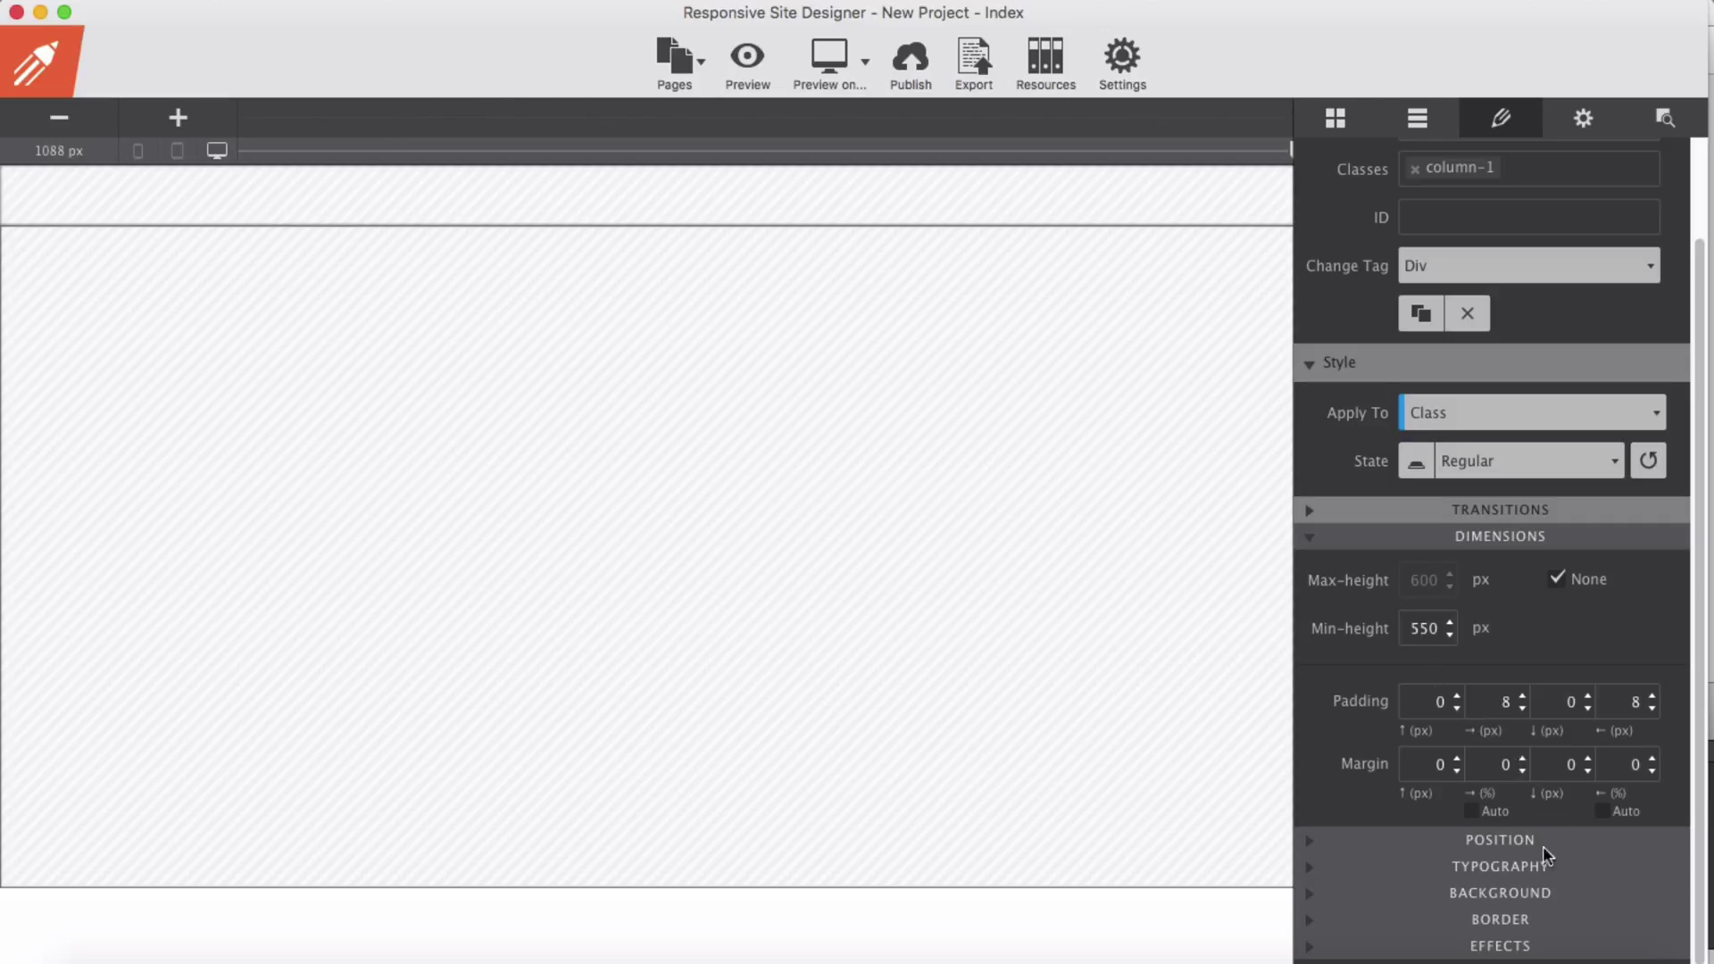
click(1523, 896)
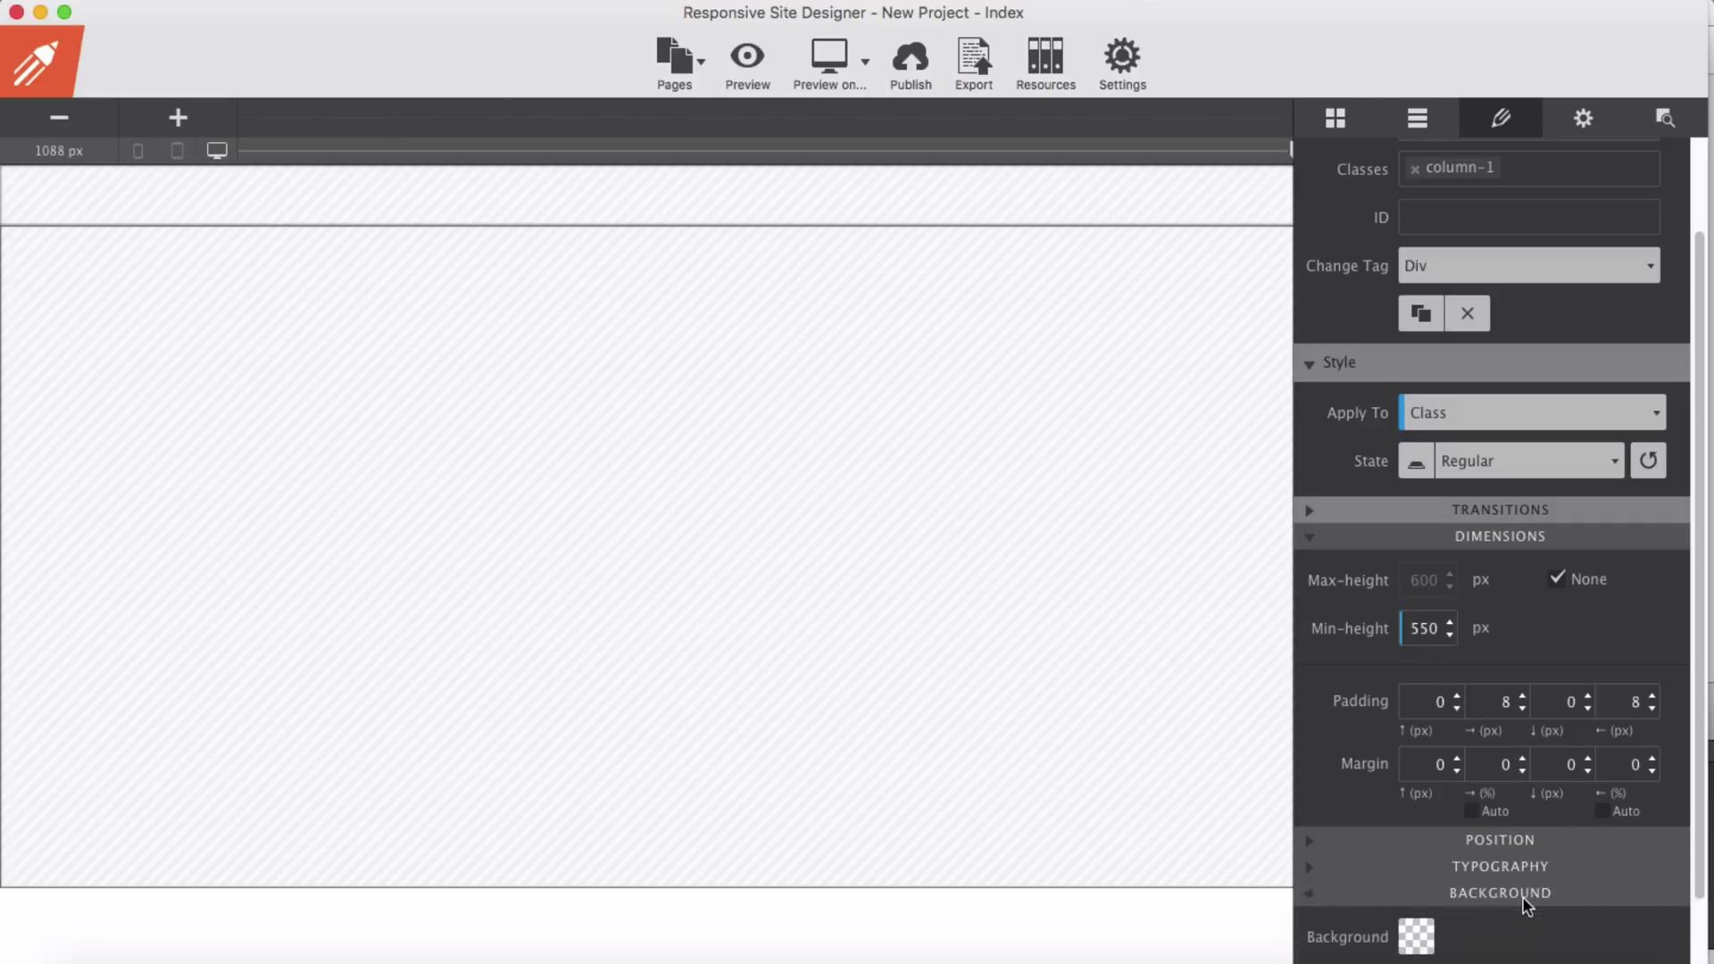
click(1417, 936)
drag(1205, 890, 1204, 914)
drag(1150, 848, 1141, 780)
click(994, 721)
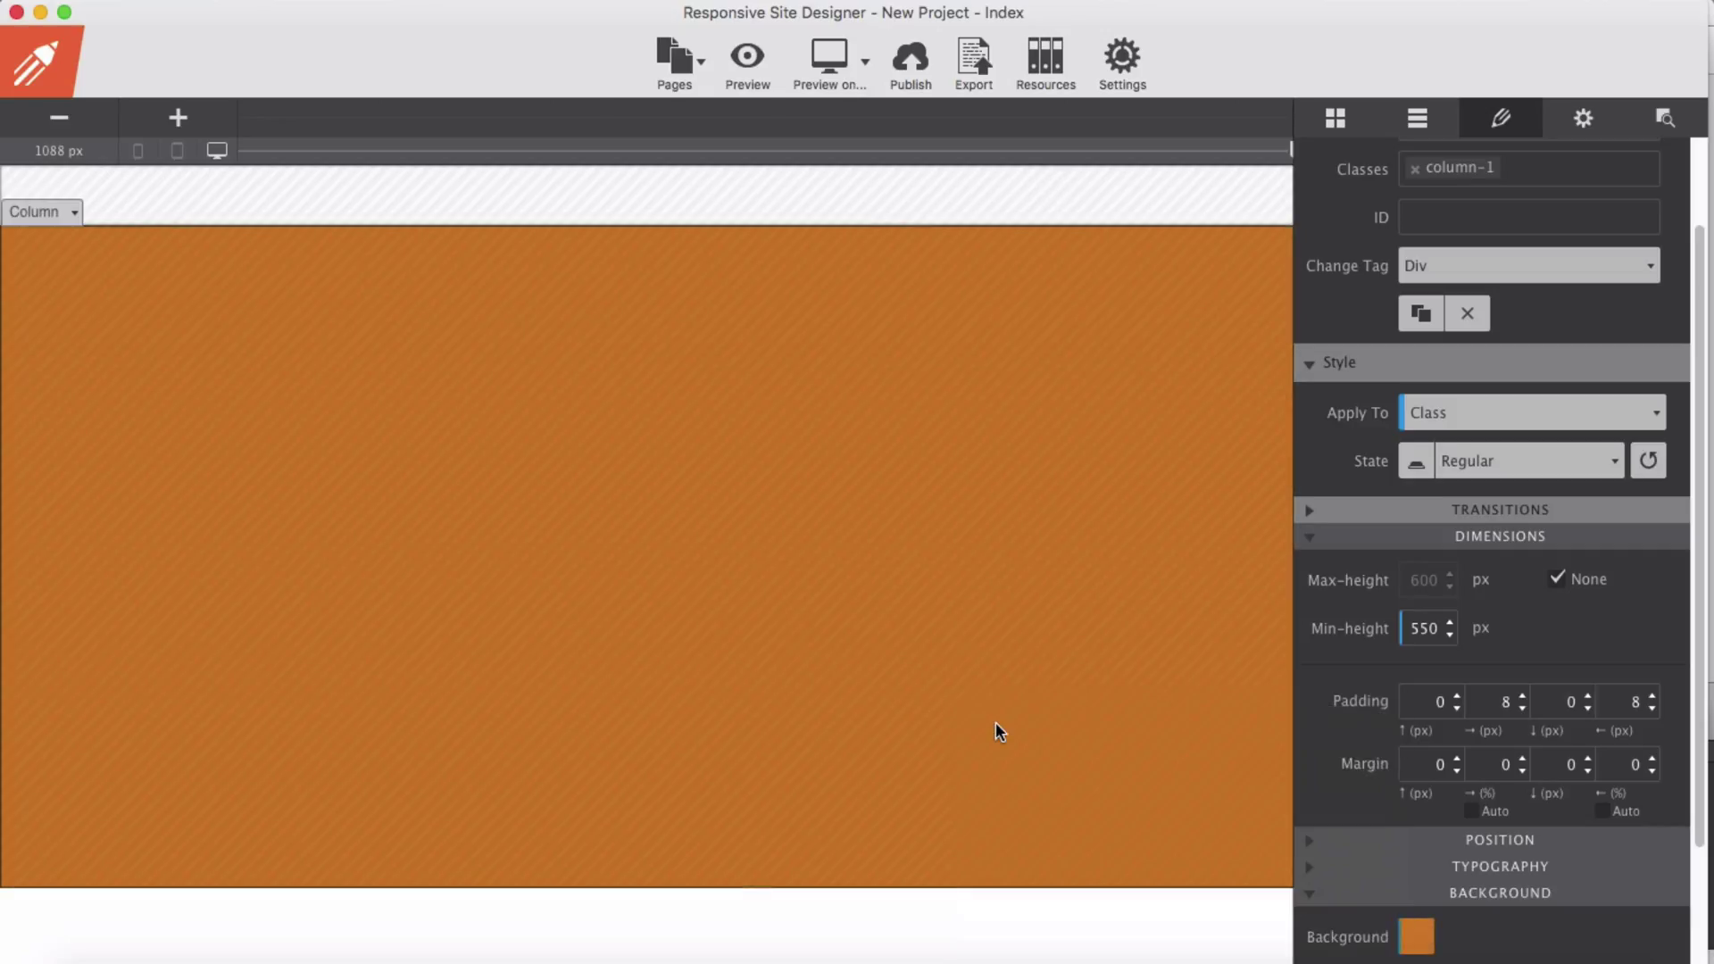
Step: Drop a container into the orange column holding a Heading 3 and a Button Link below it
click(1413, 122)
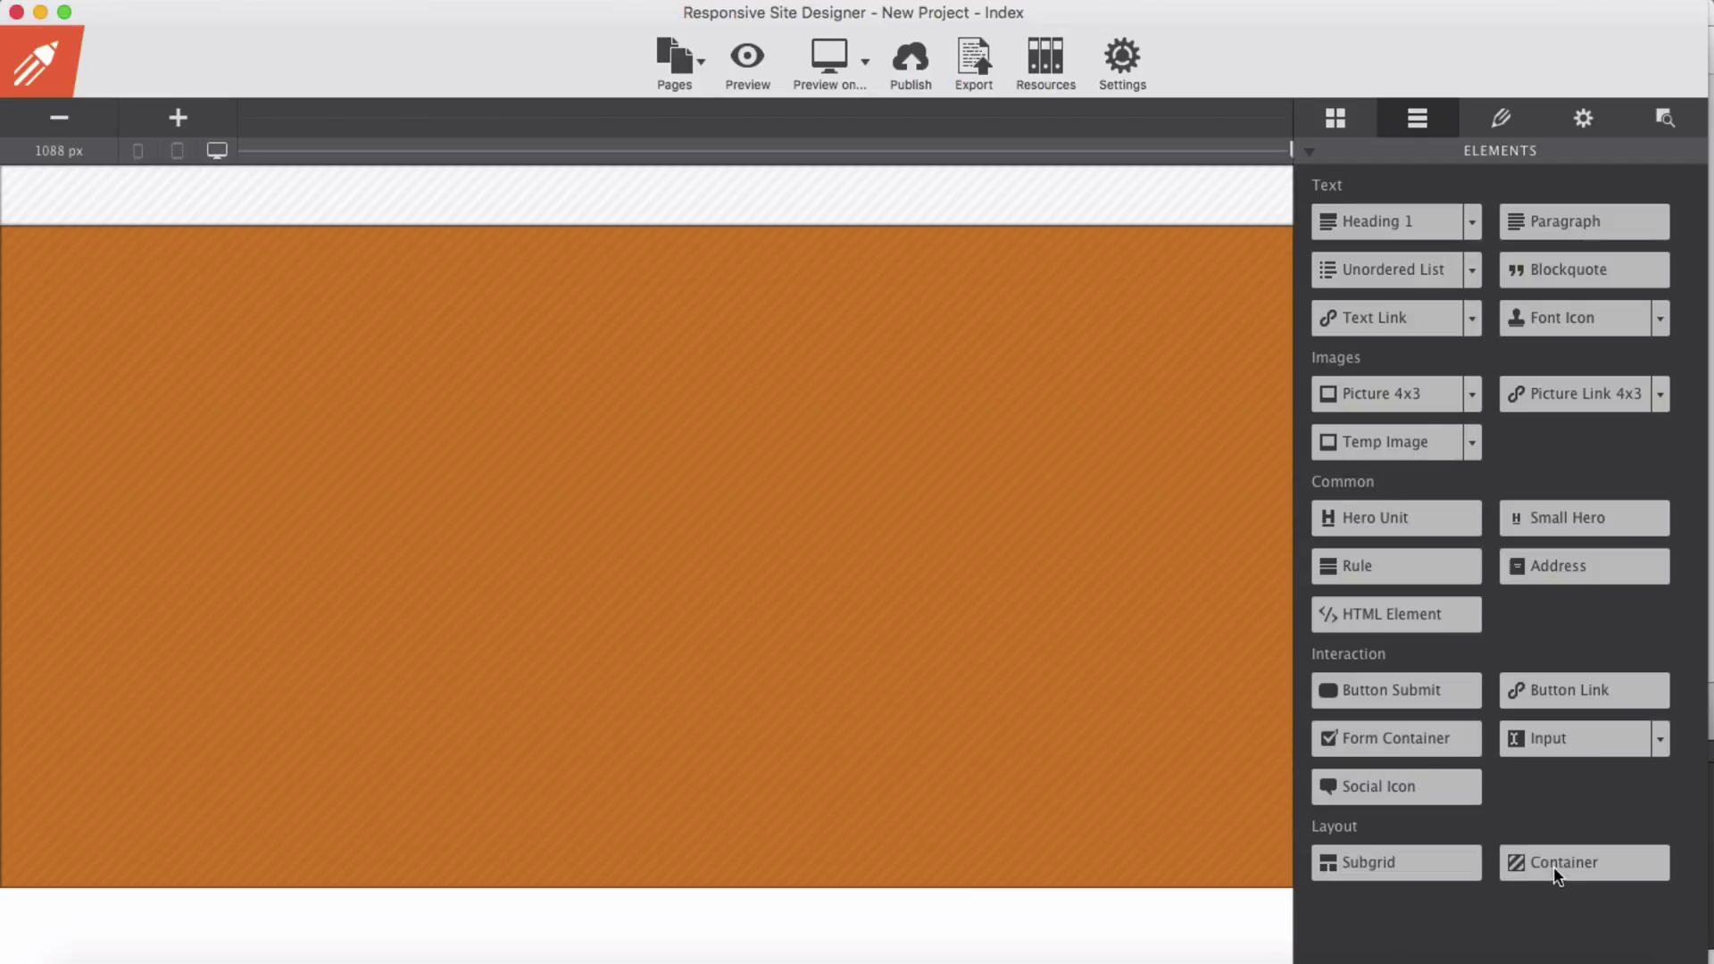
drag(1553, 861, 613, 270)
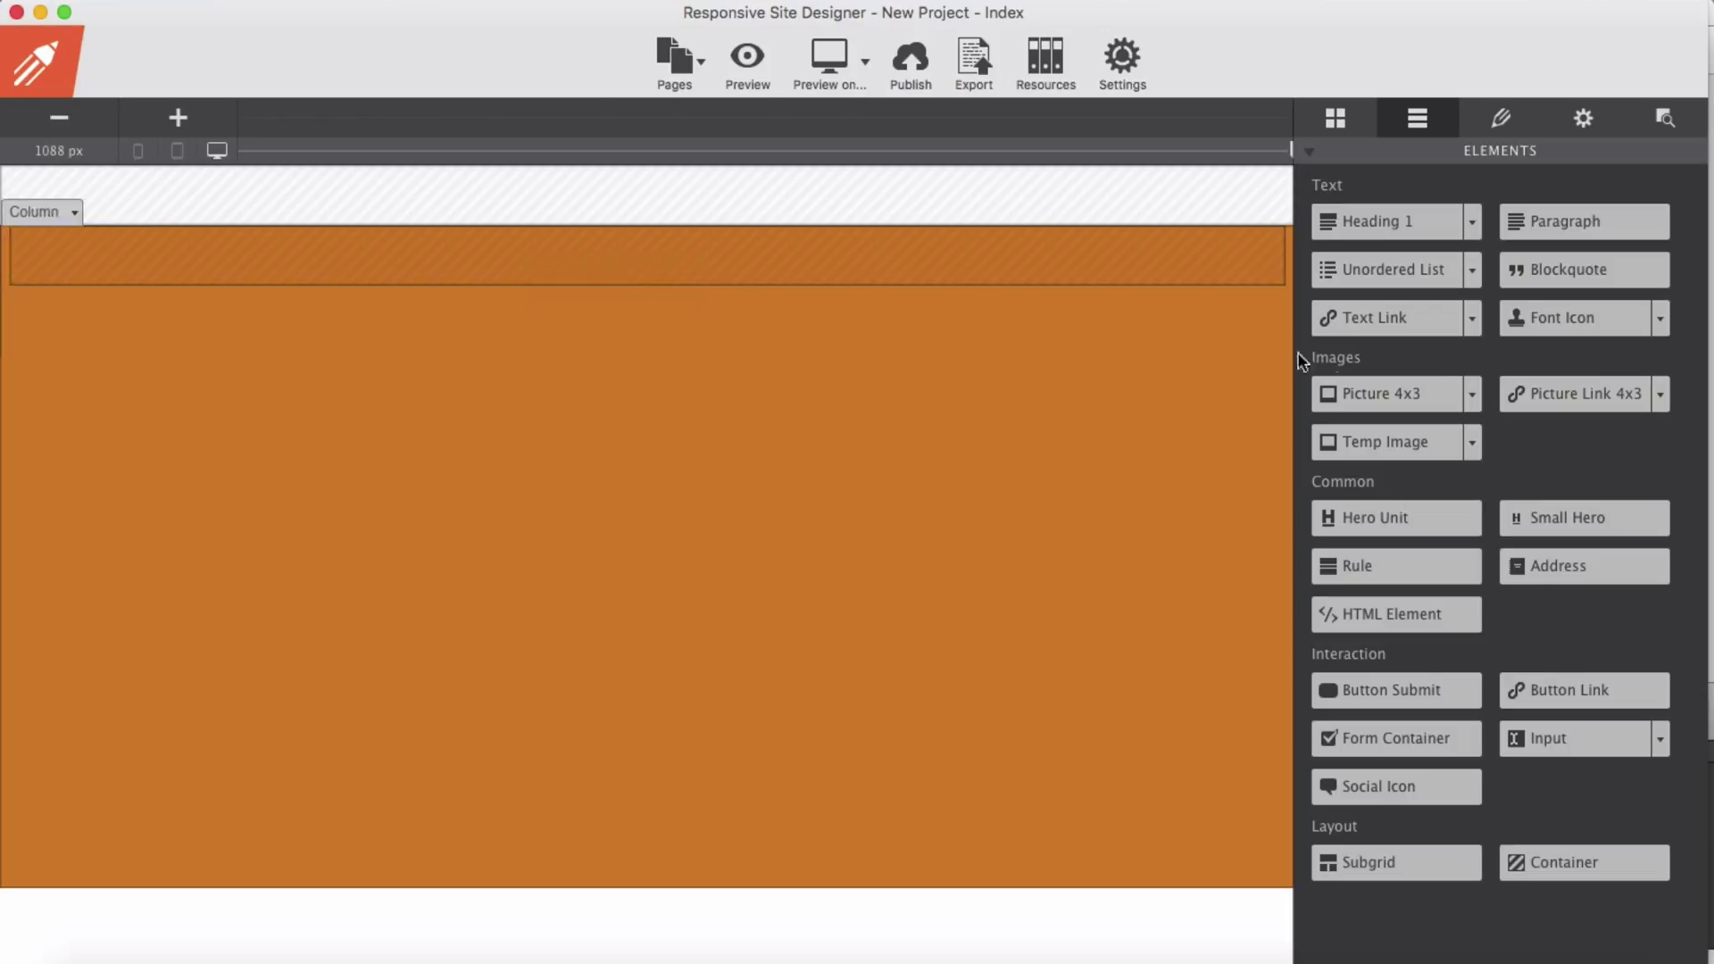
click(1471, 223)
click(1451, 259)
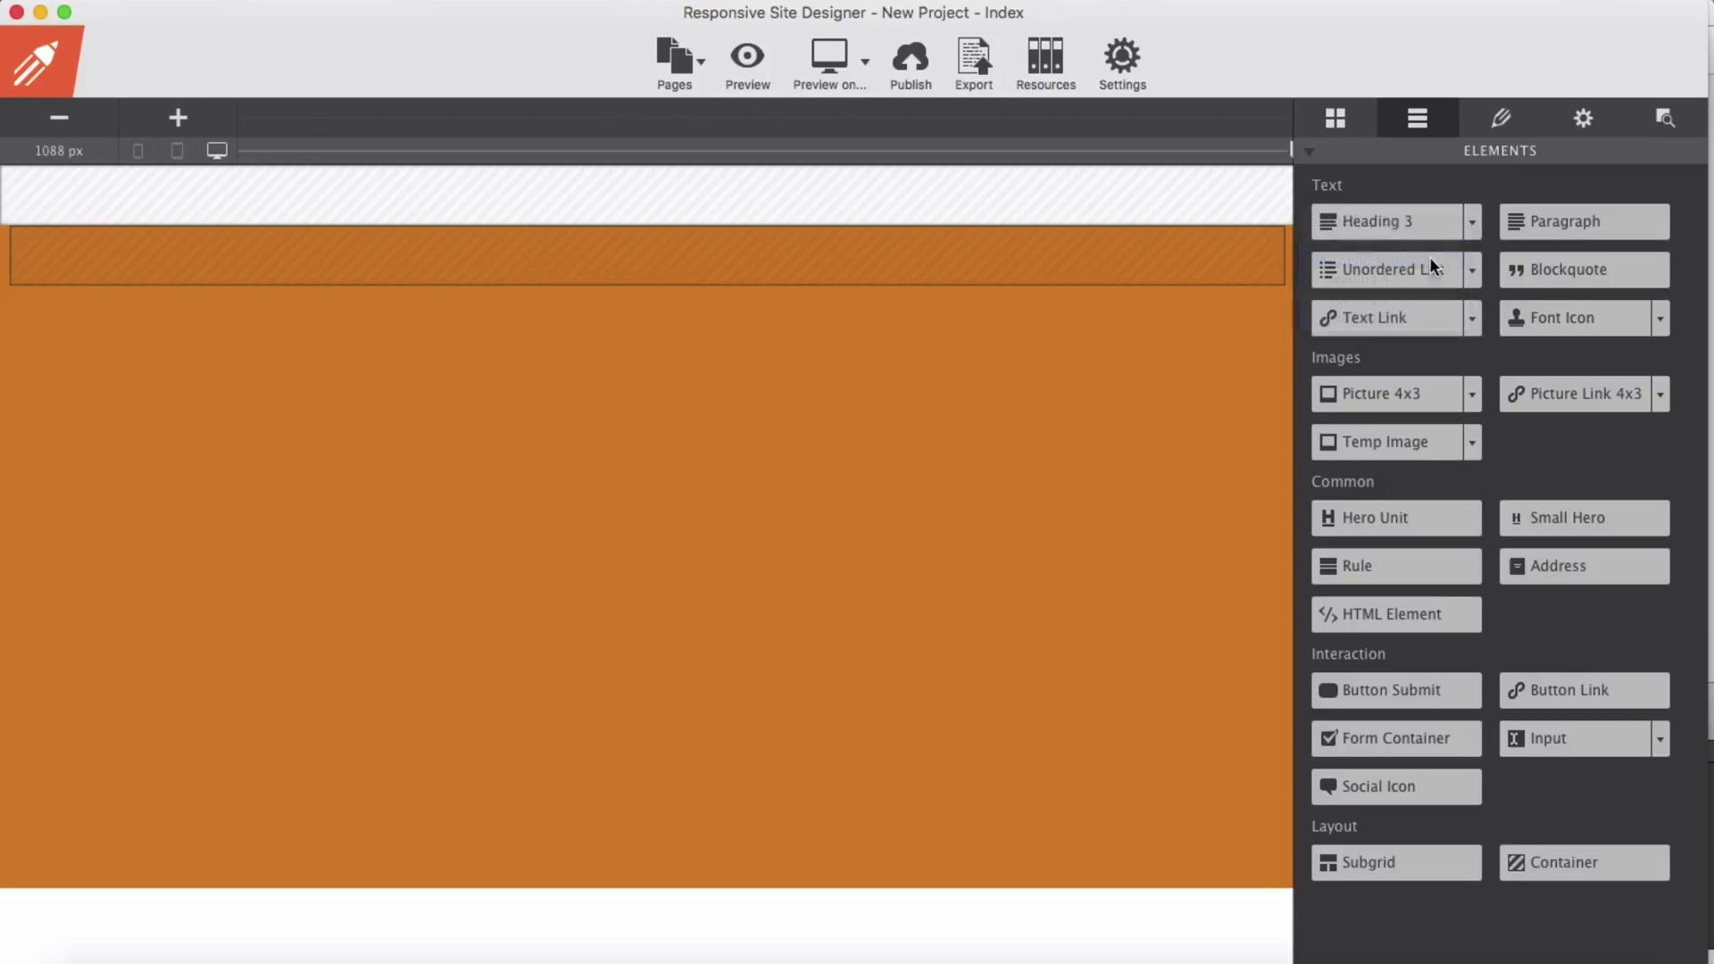
drag(1407, 227, 811, 249)
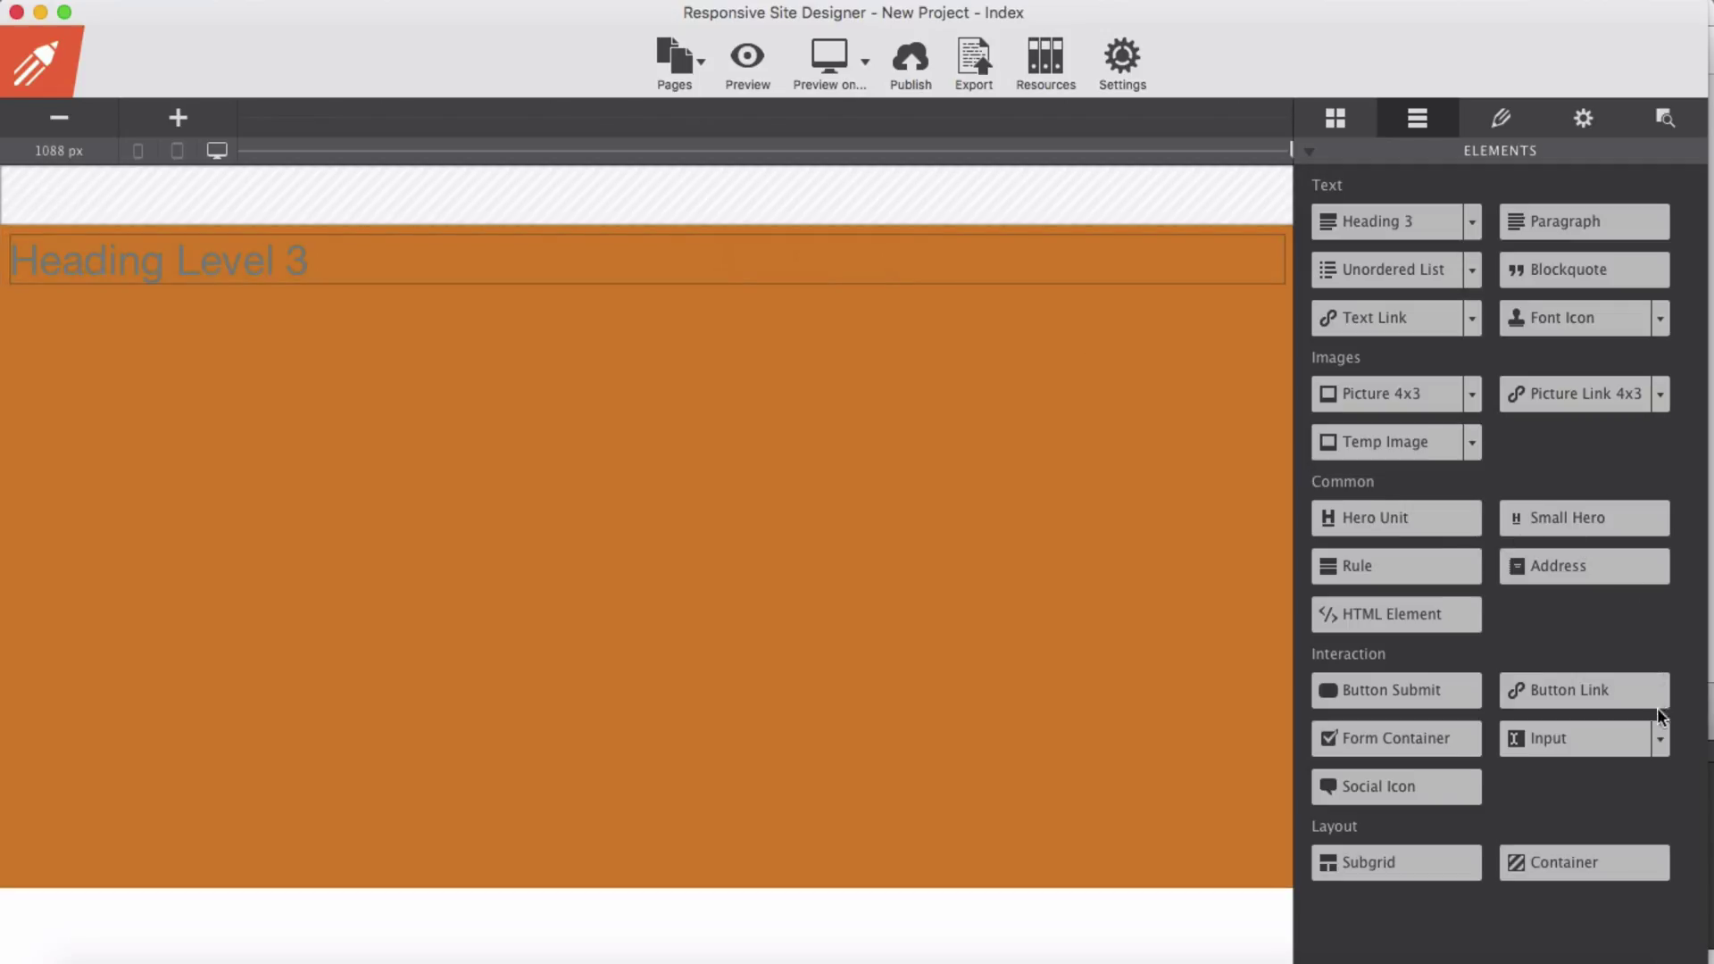
drag(1575, 689, 243, 284)
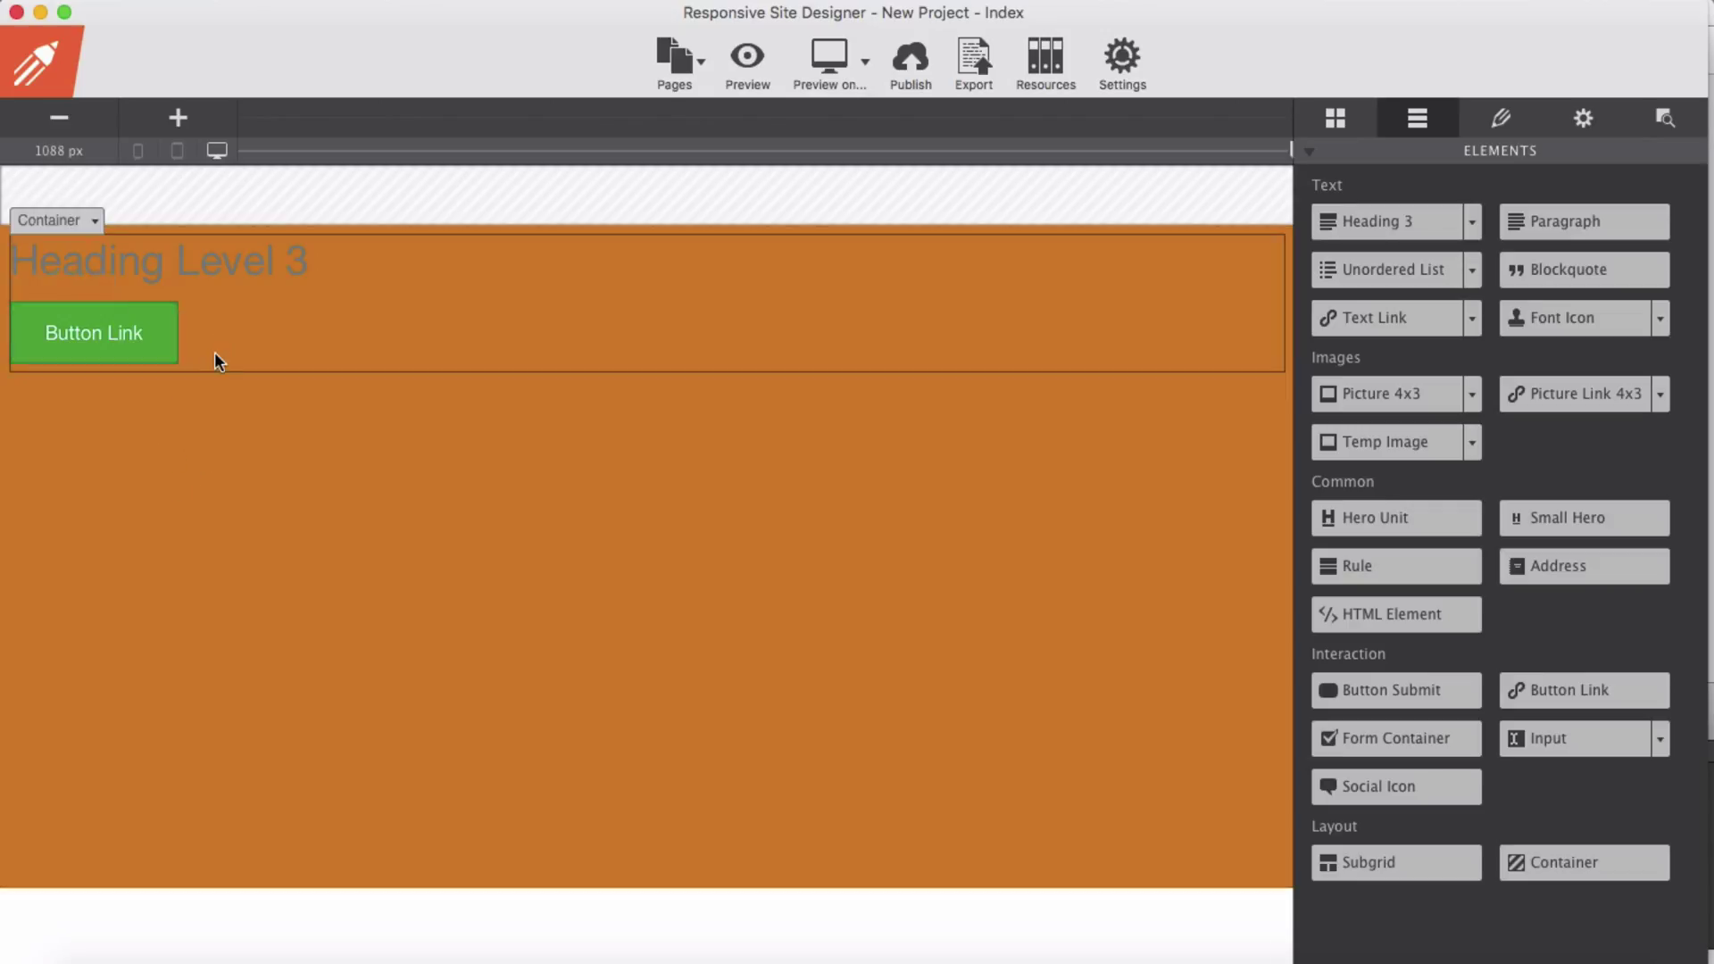
Step: Replace the heading text with 'Horizontal And Vertical Centering In Responsive Site Designer' and colour it white
click(204, 266)
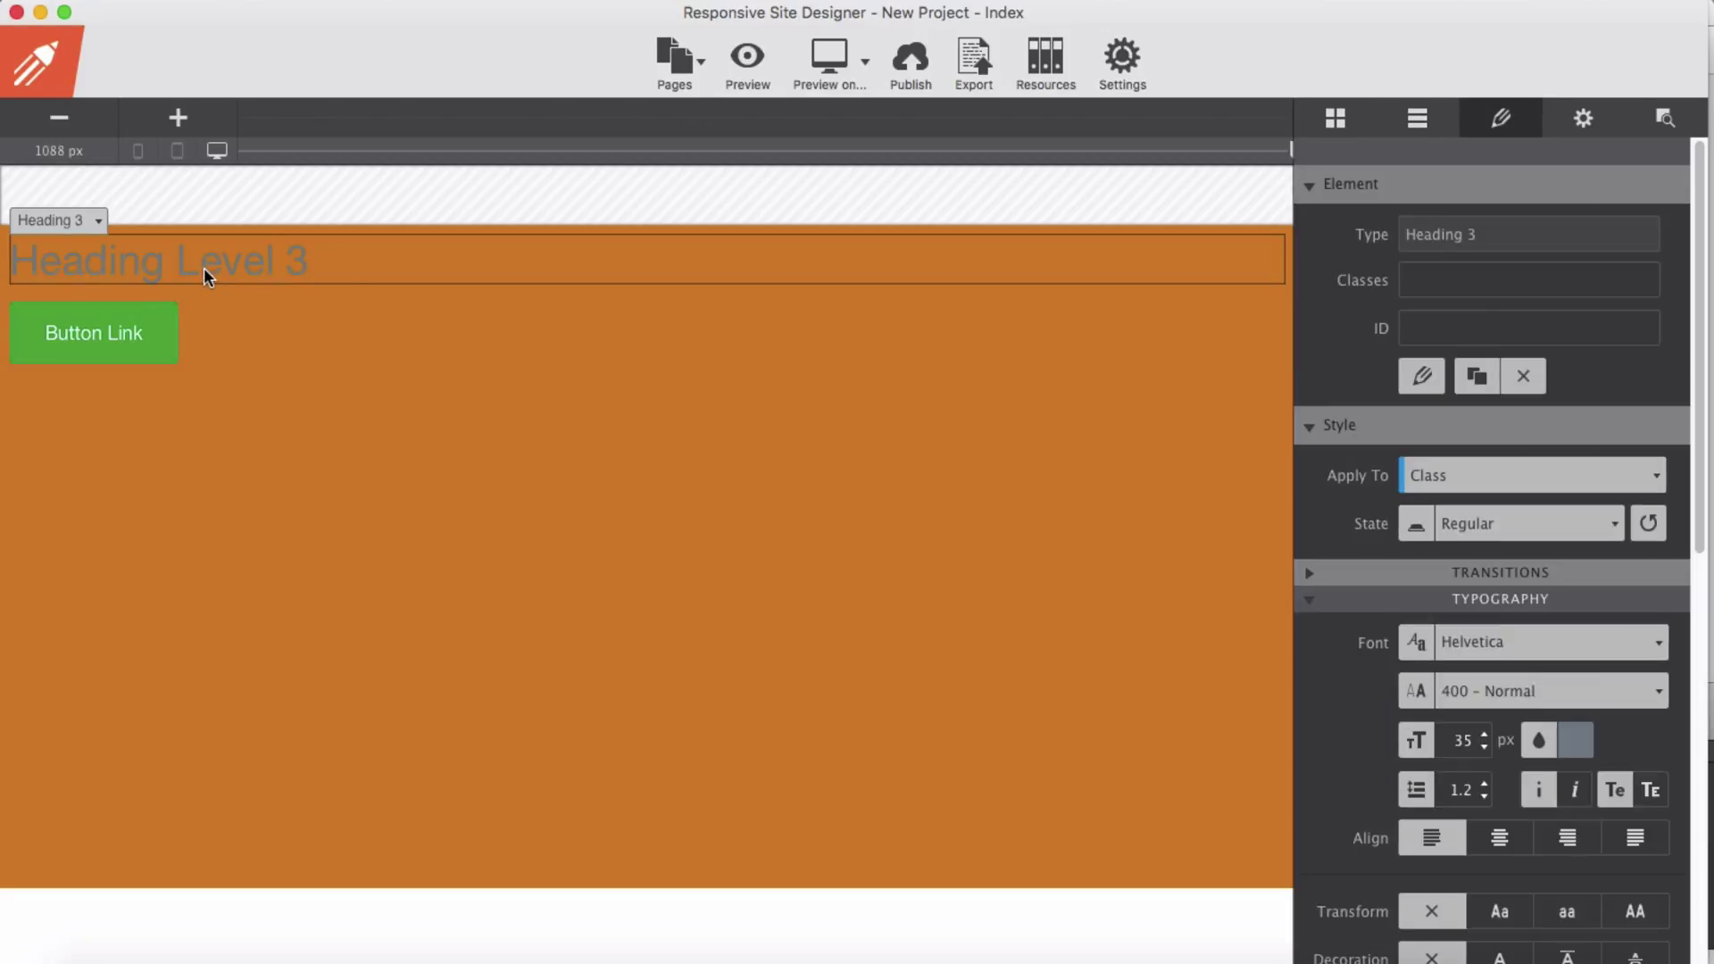
click(1408, 379)
drag(378, 265, 5, 256)
text(Horizontal And Vertical Centering In Responsive Site Designer)
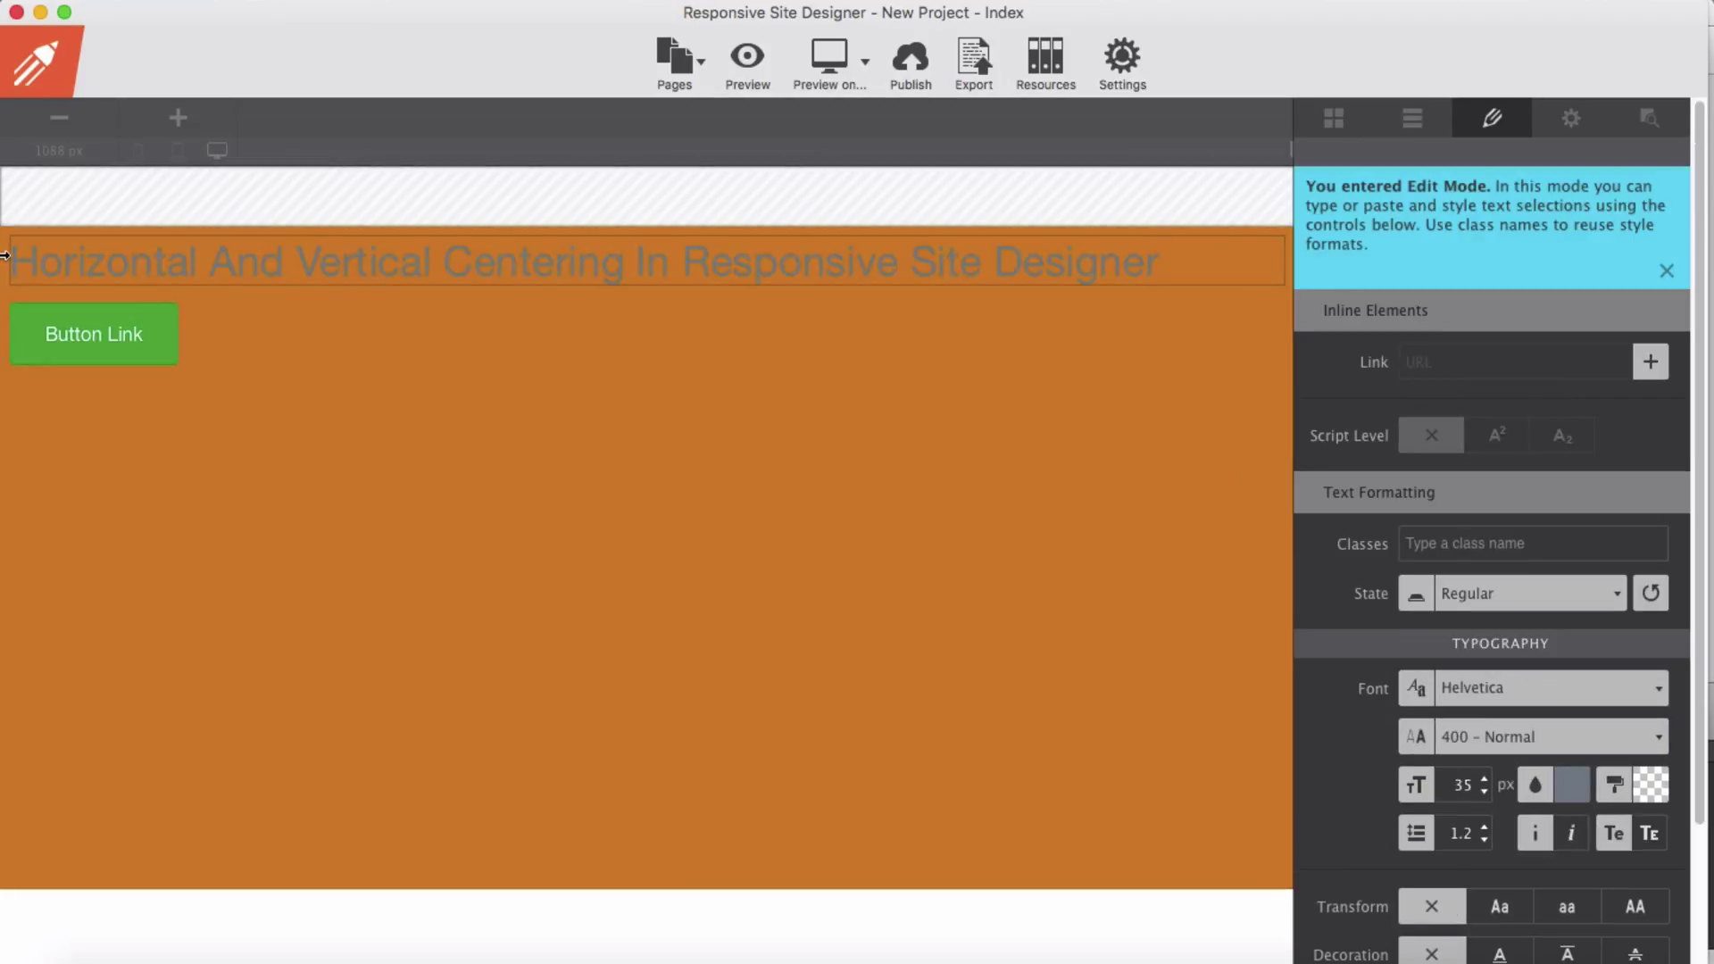
click(1113, 642)
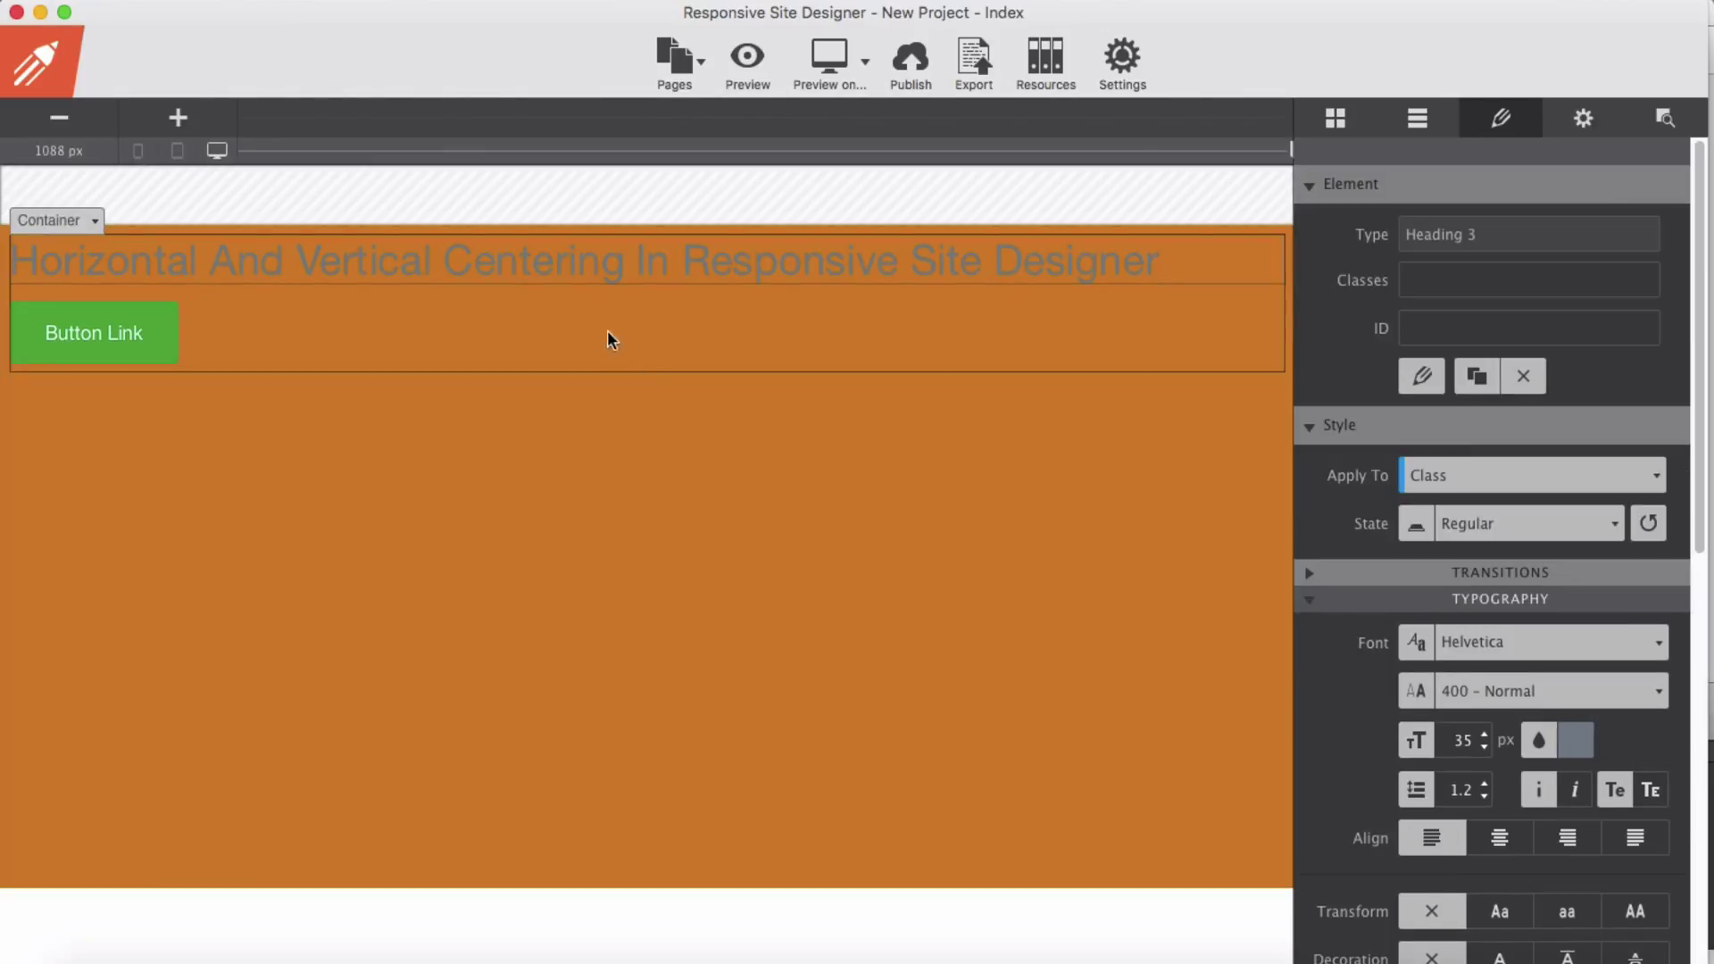
click(1575, 740)
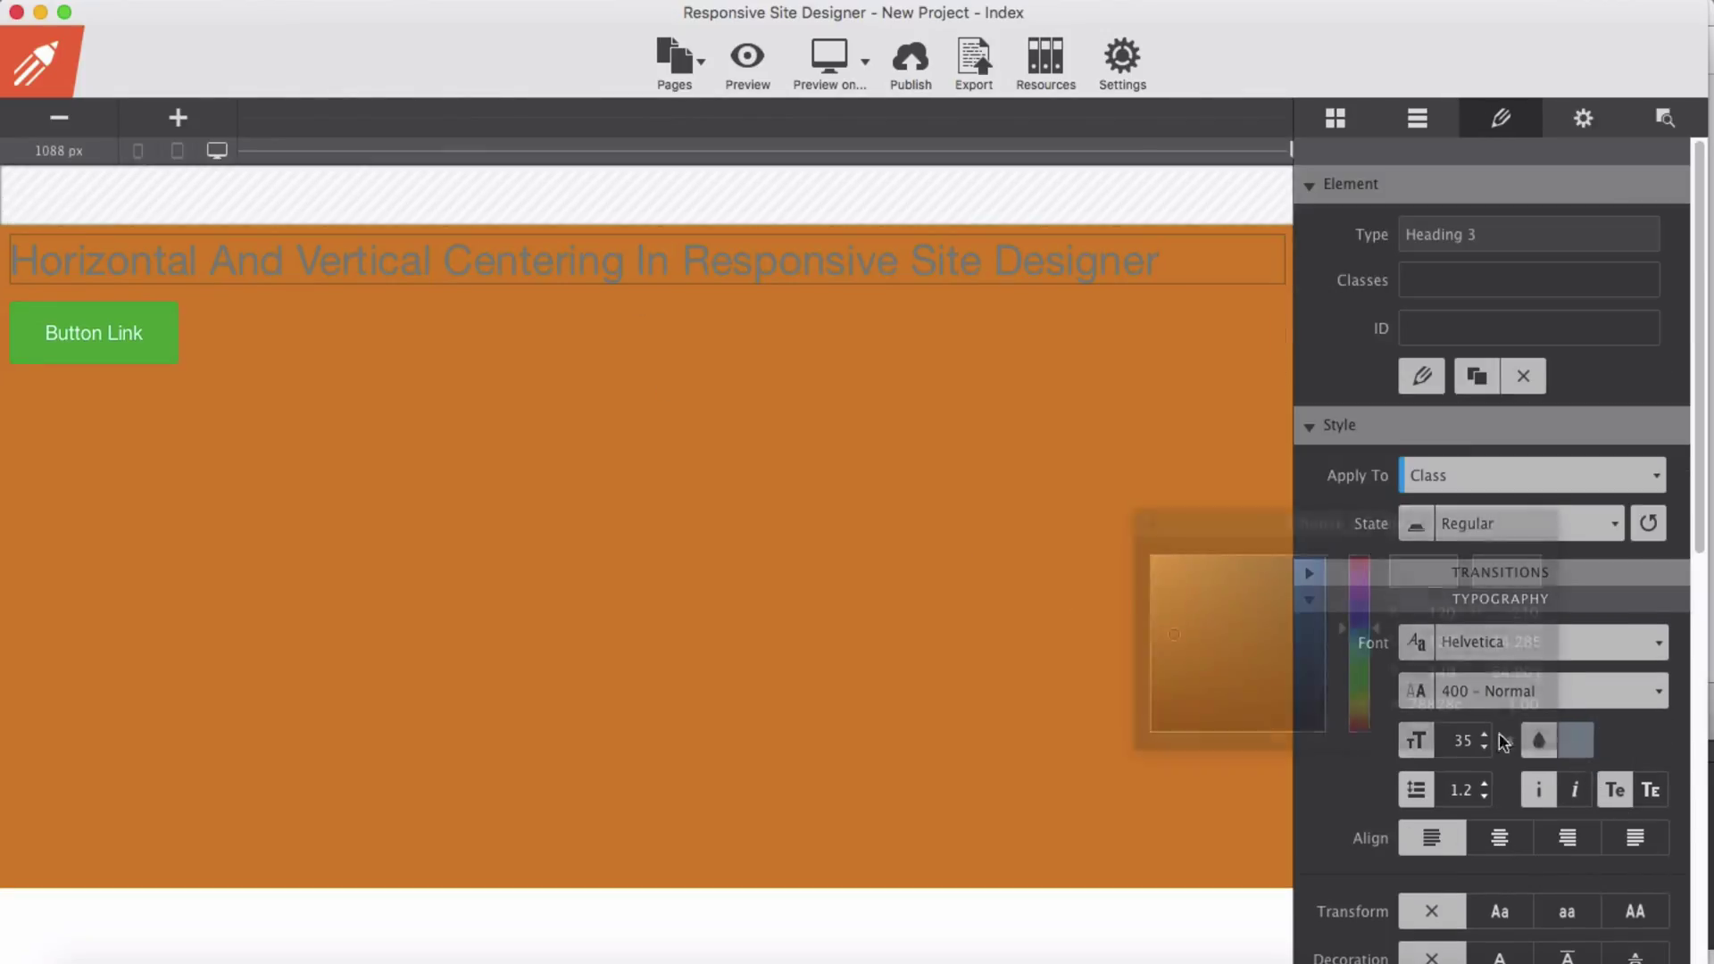
drag(1181, 640, 1151, 555)
click(186, 527)
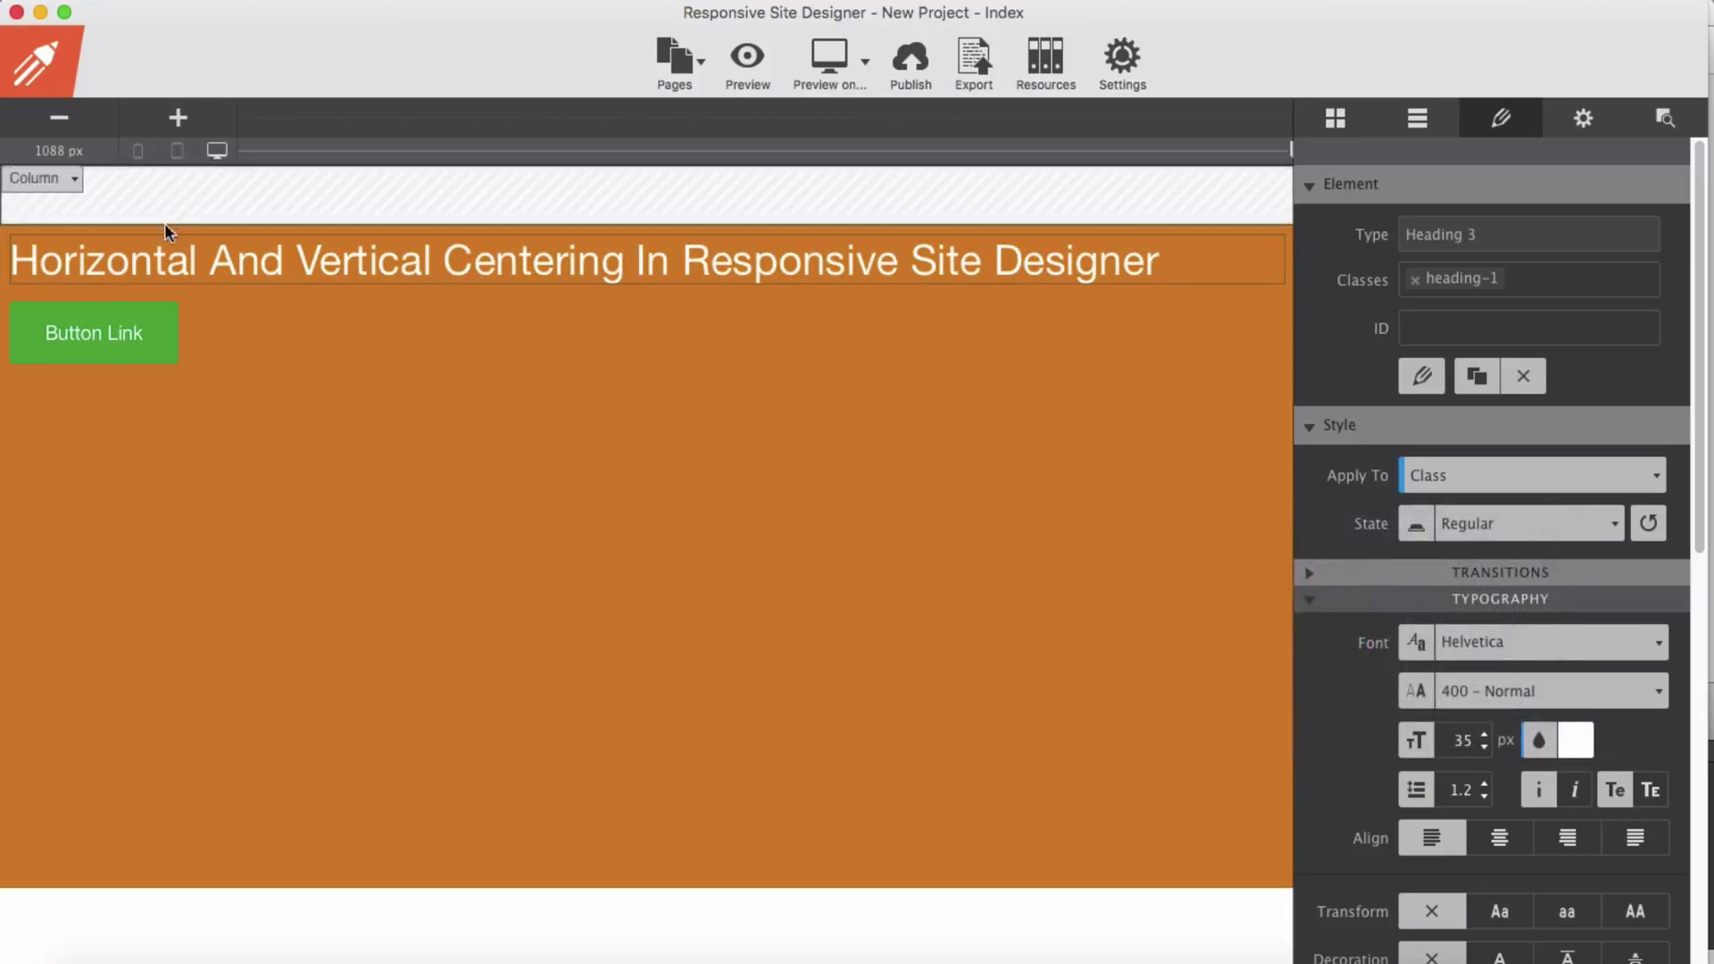
Step: Select the orange column enclosing the heading and show its layout settings
click(86, 222)
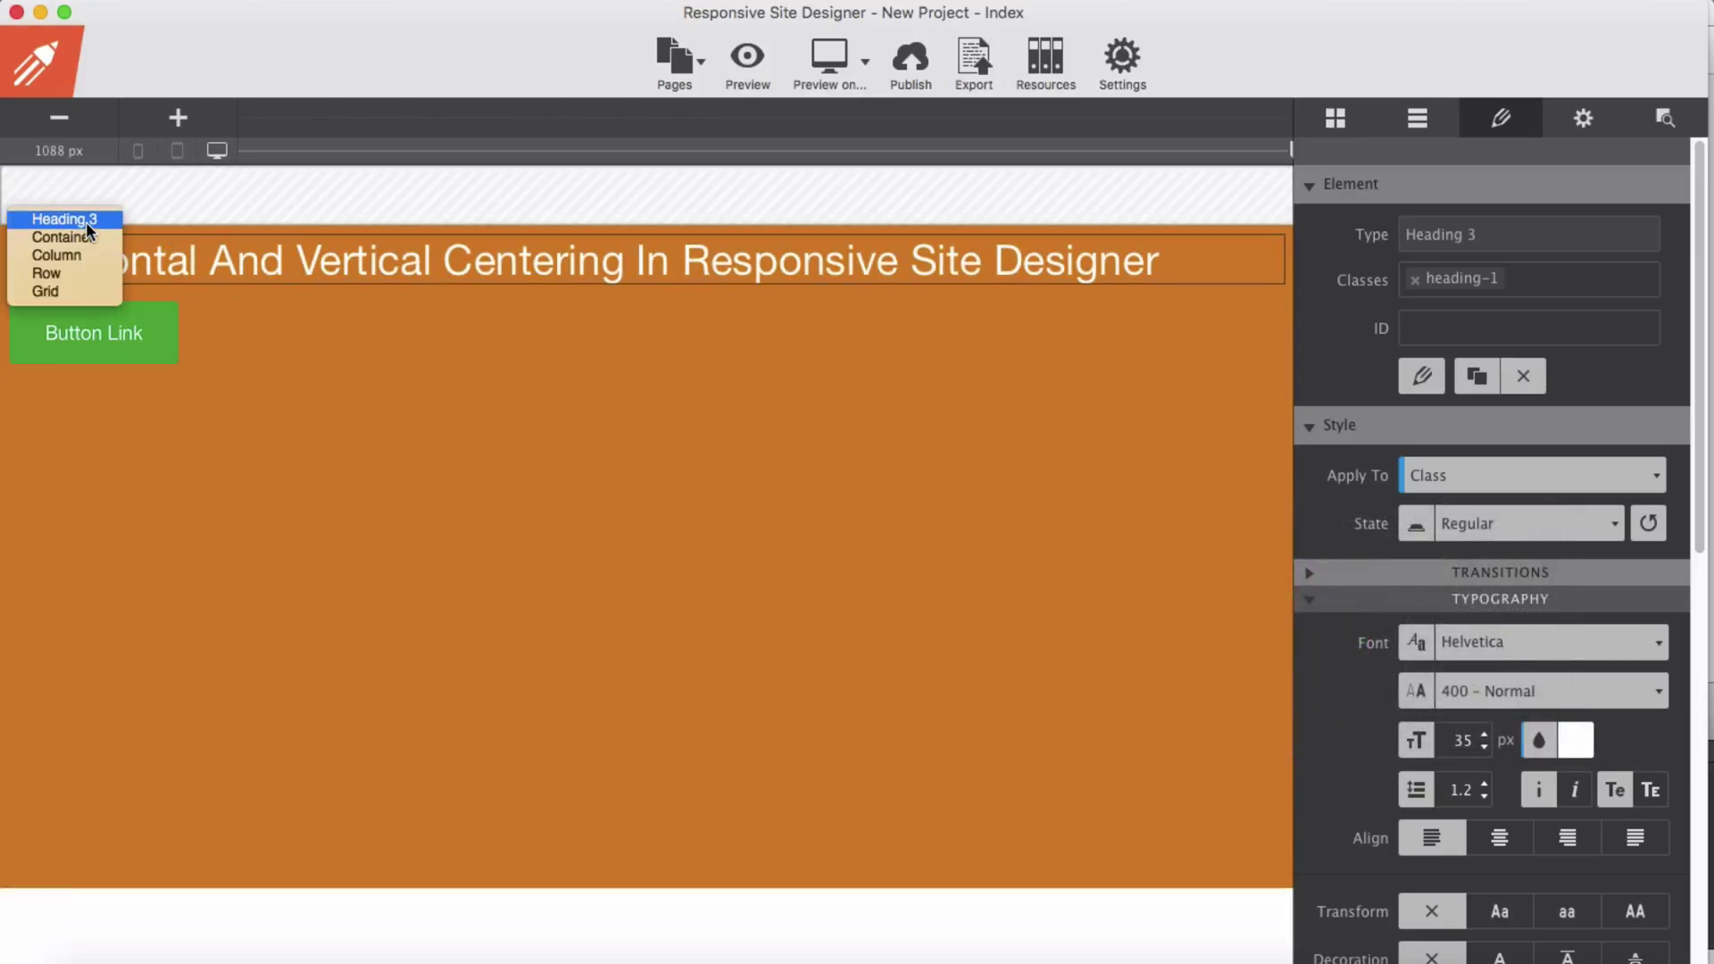
click(59, 256)
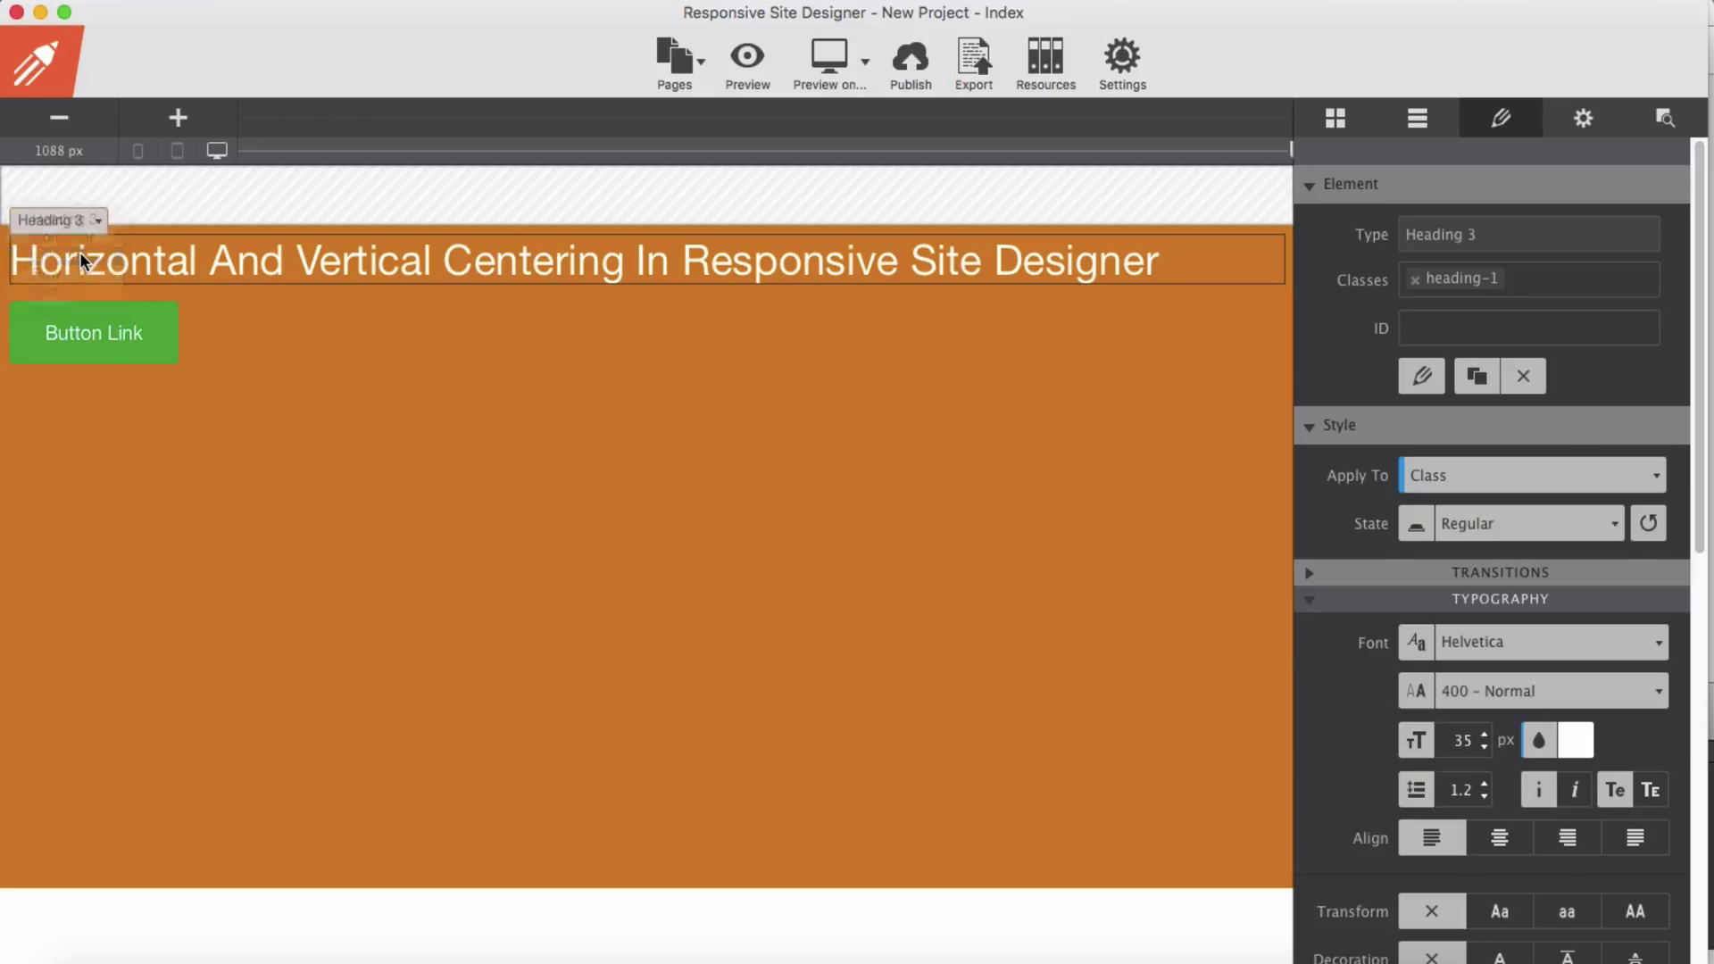
click(1339, 119)
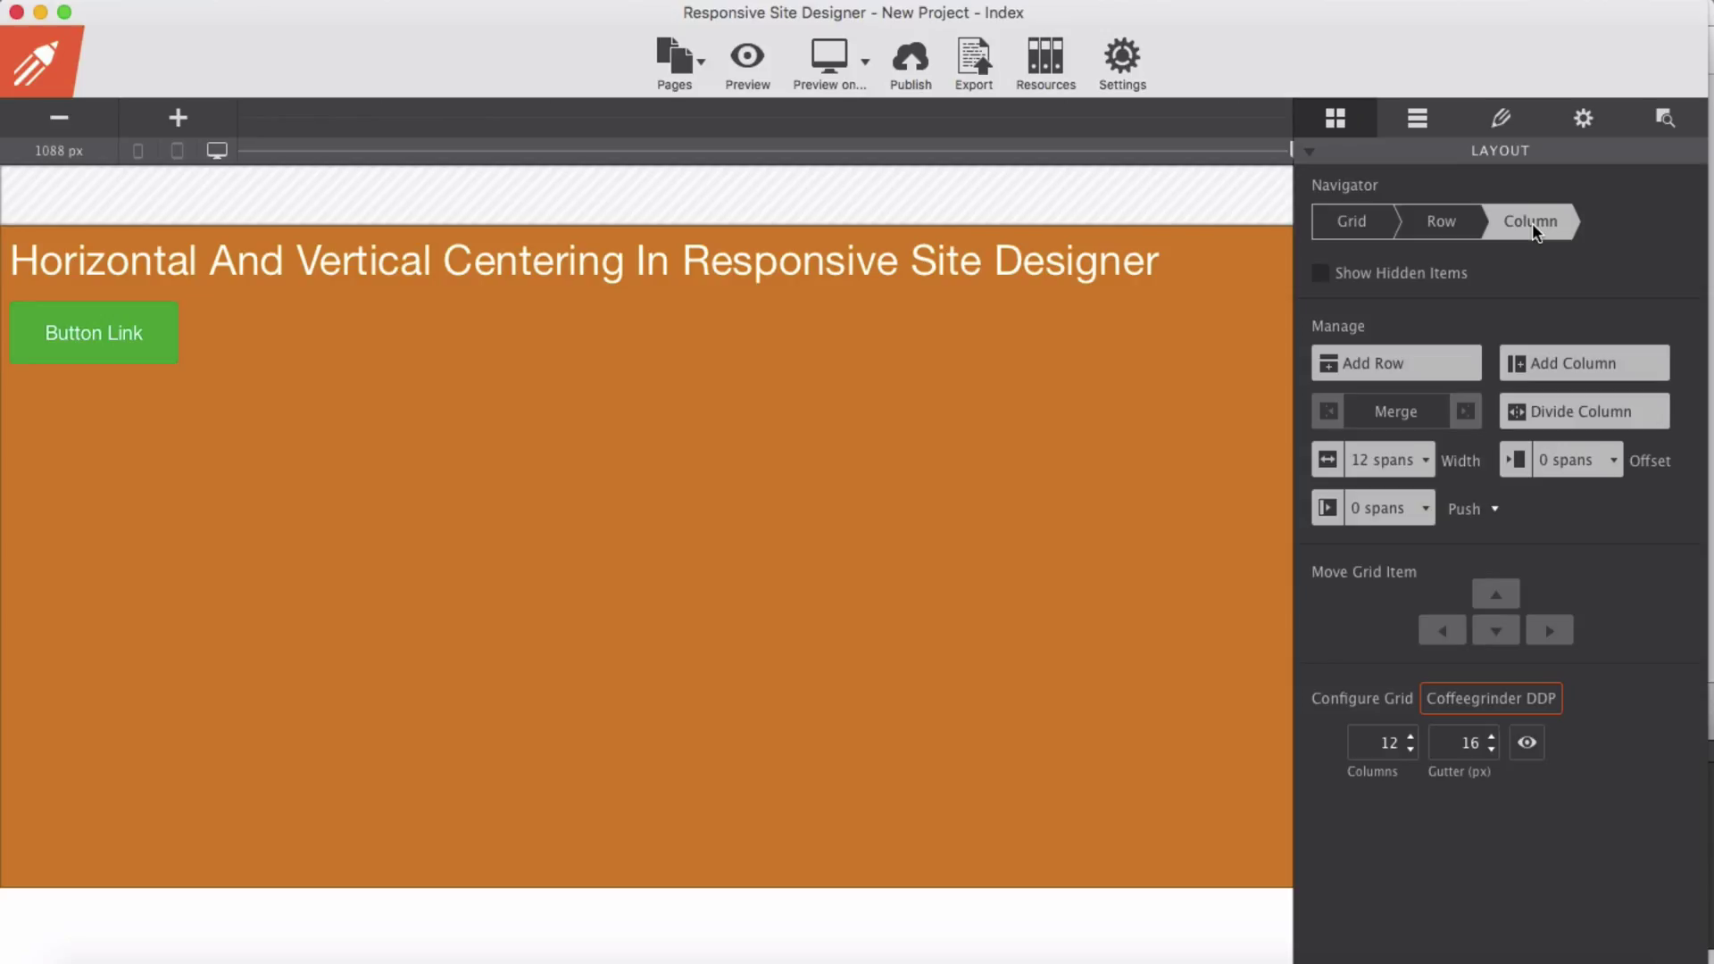
Step: Set the orange column's Display to Table under its Position settings
click(1501, 118)
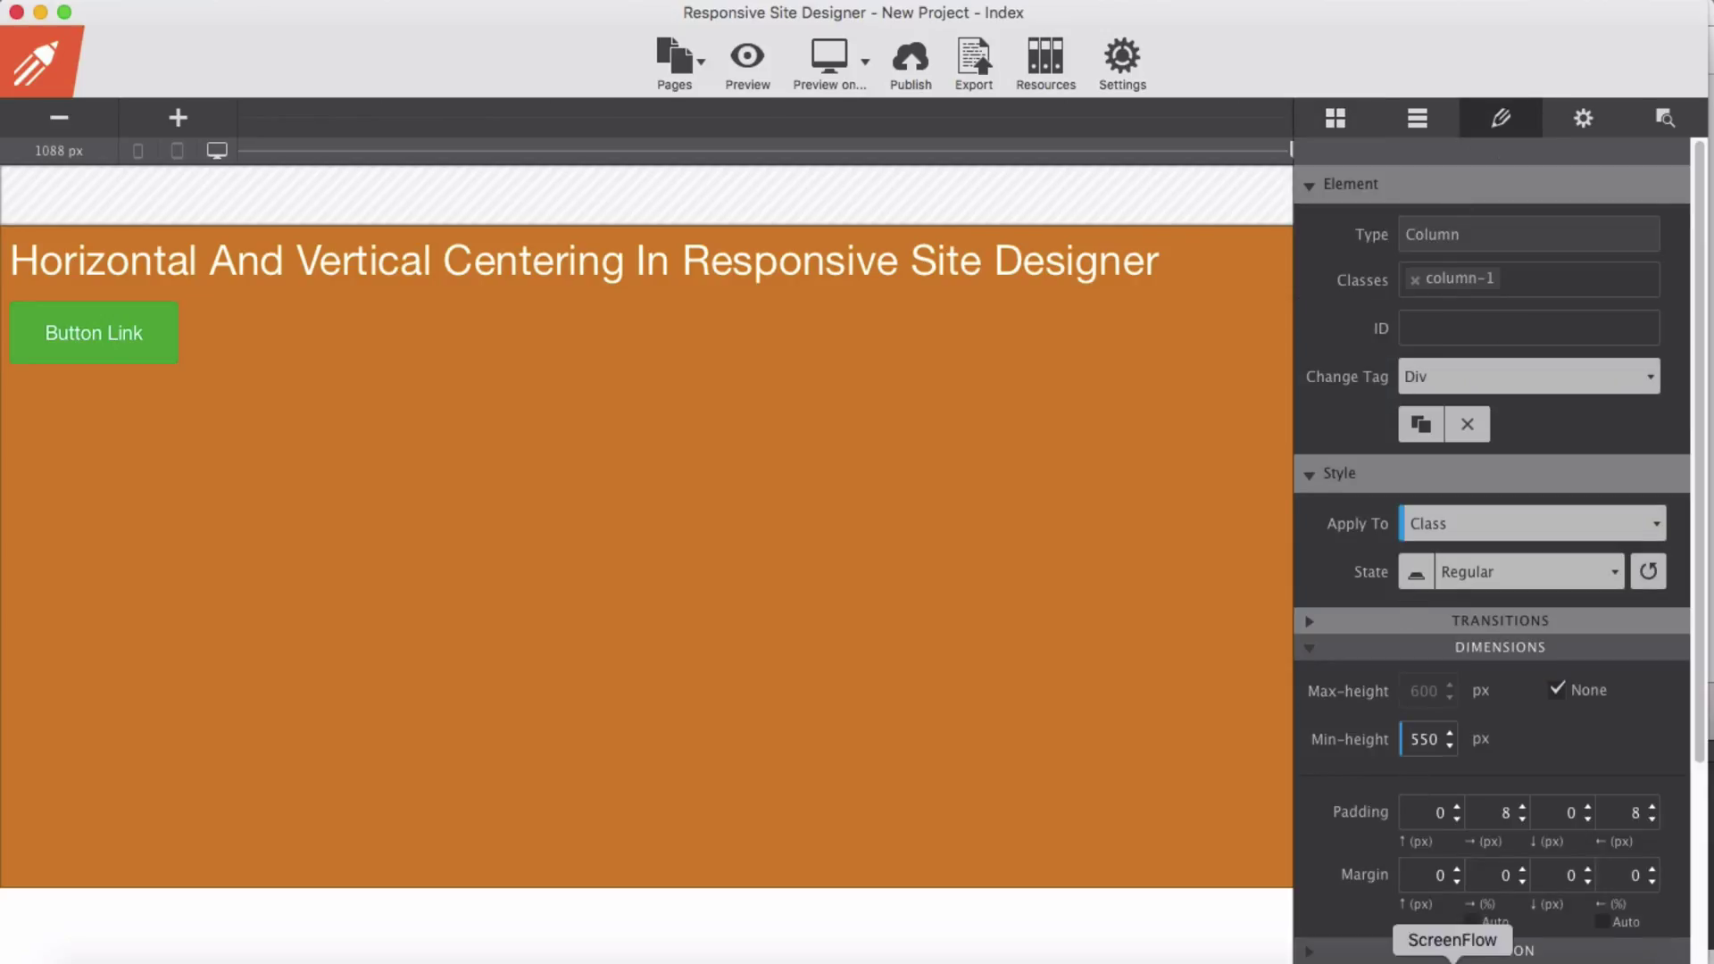
scroll(1498, 823, down, 5)
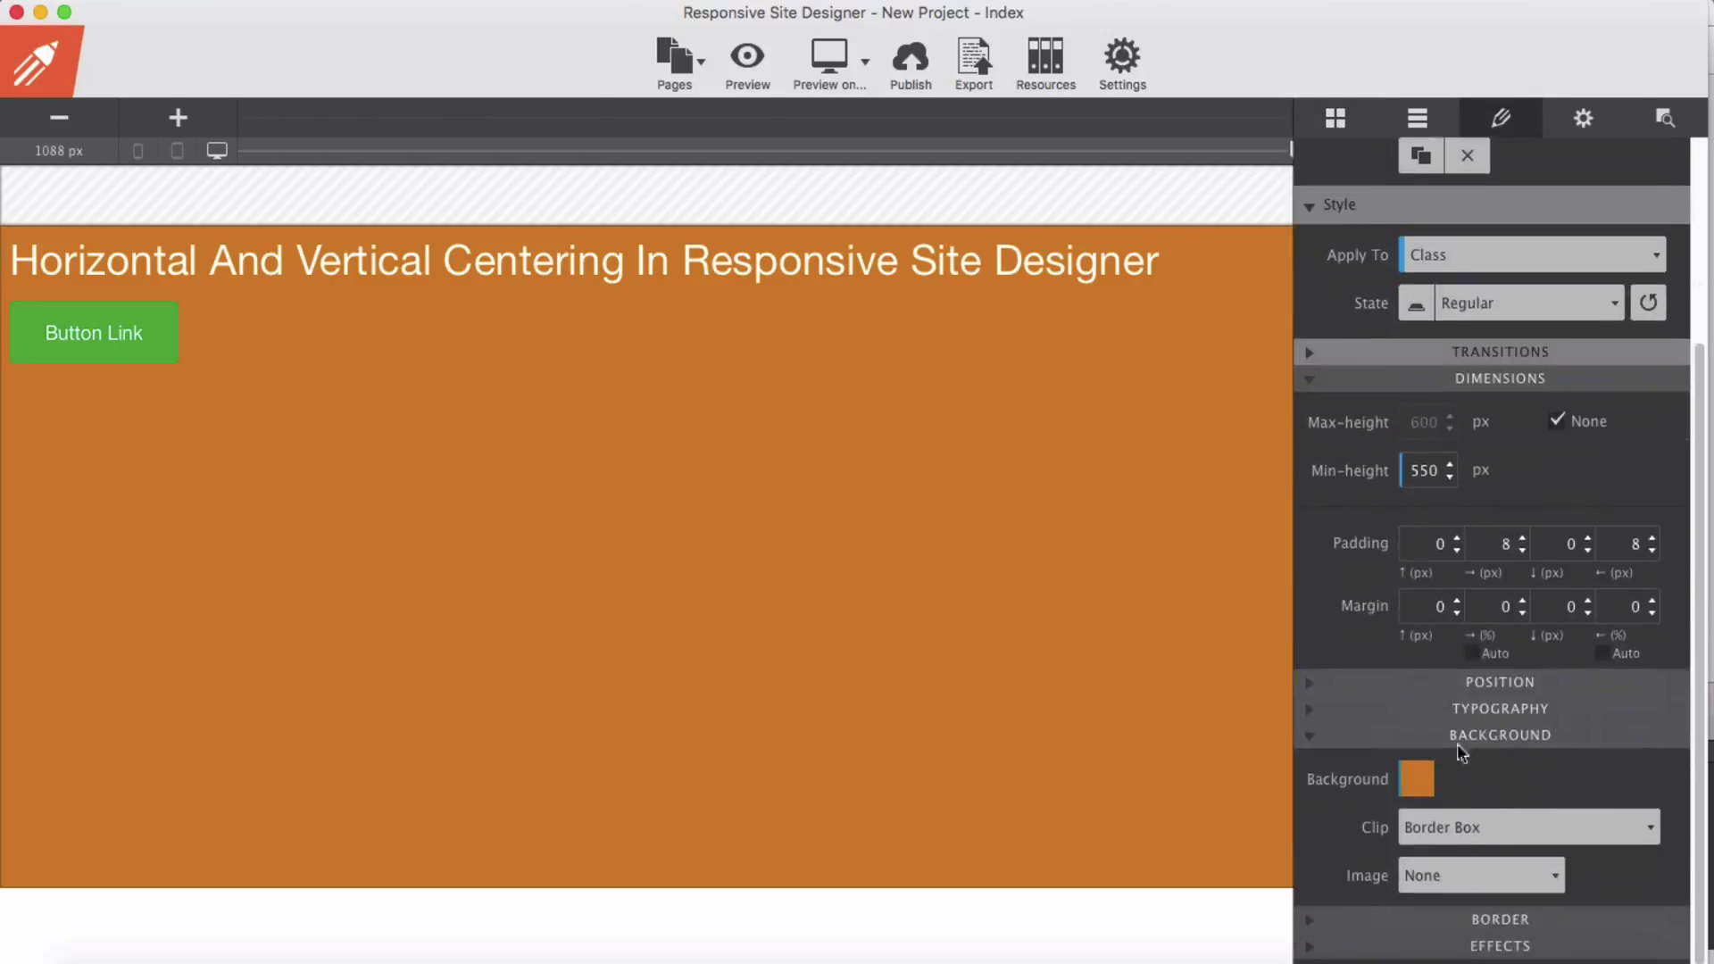
click(1336, 734)
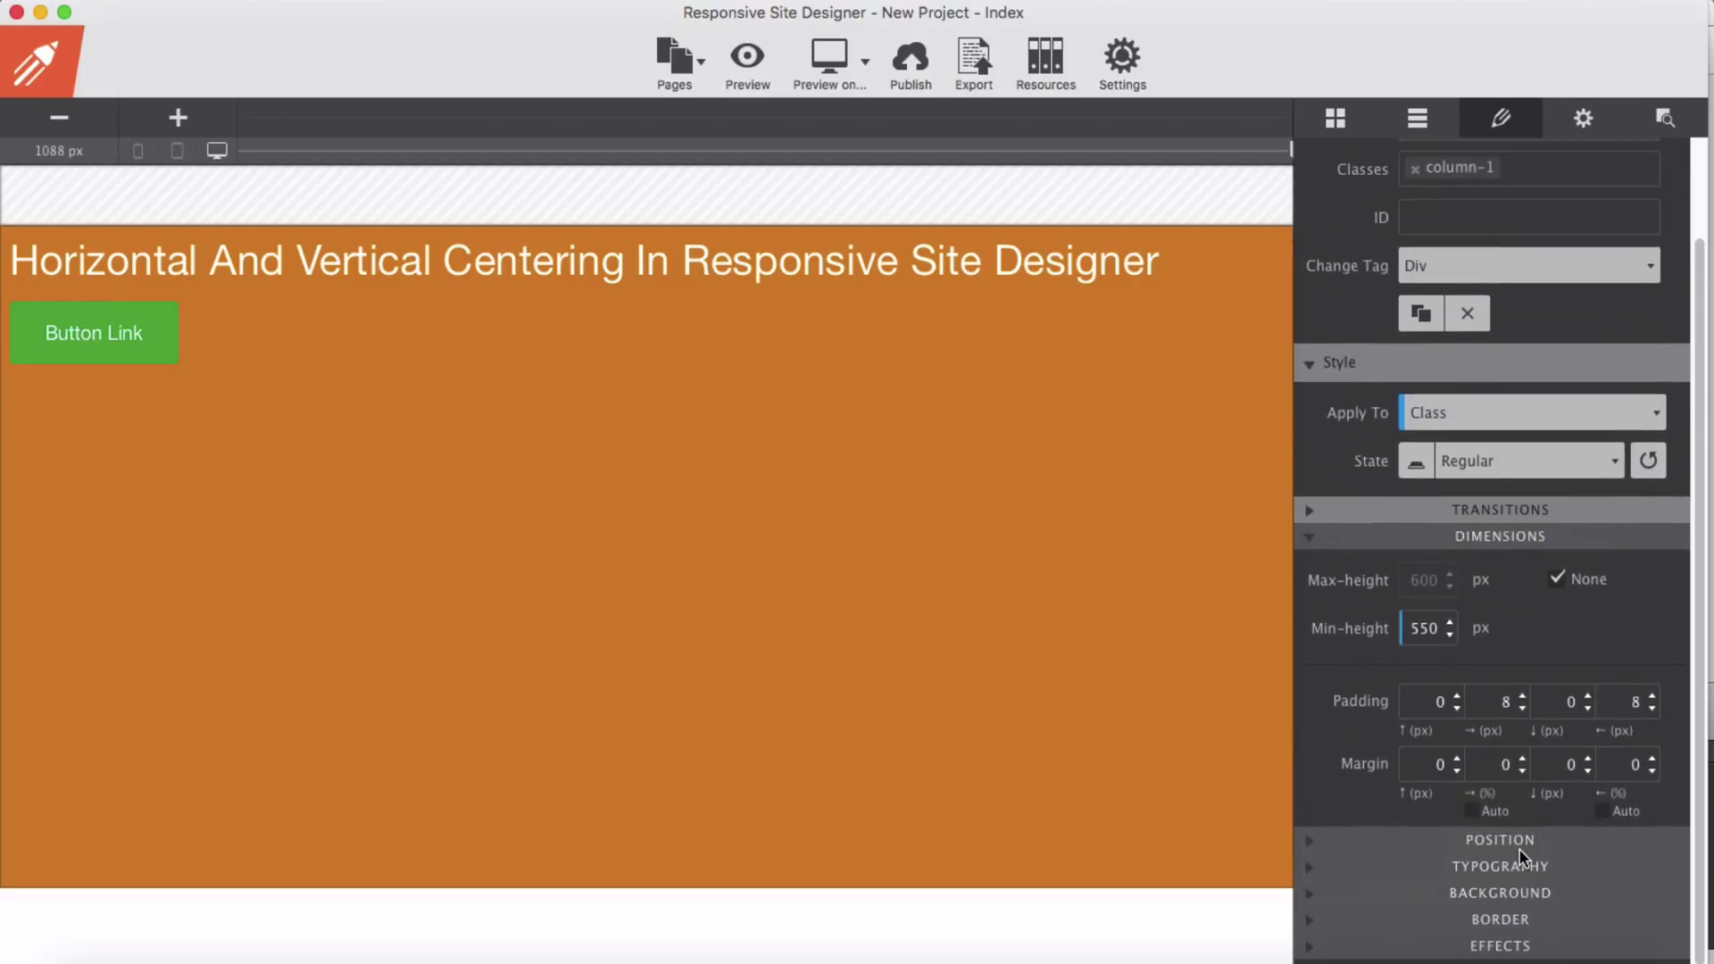
click(1520, 848)
scroll(1509, 844, down, 5)
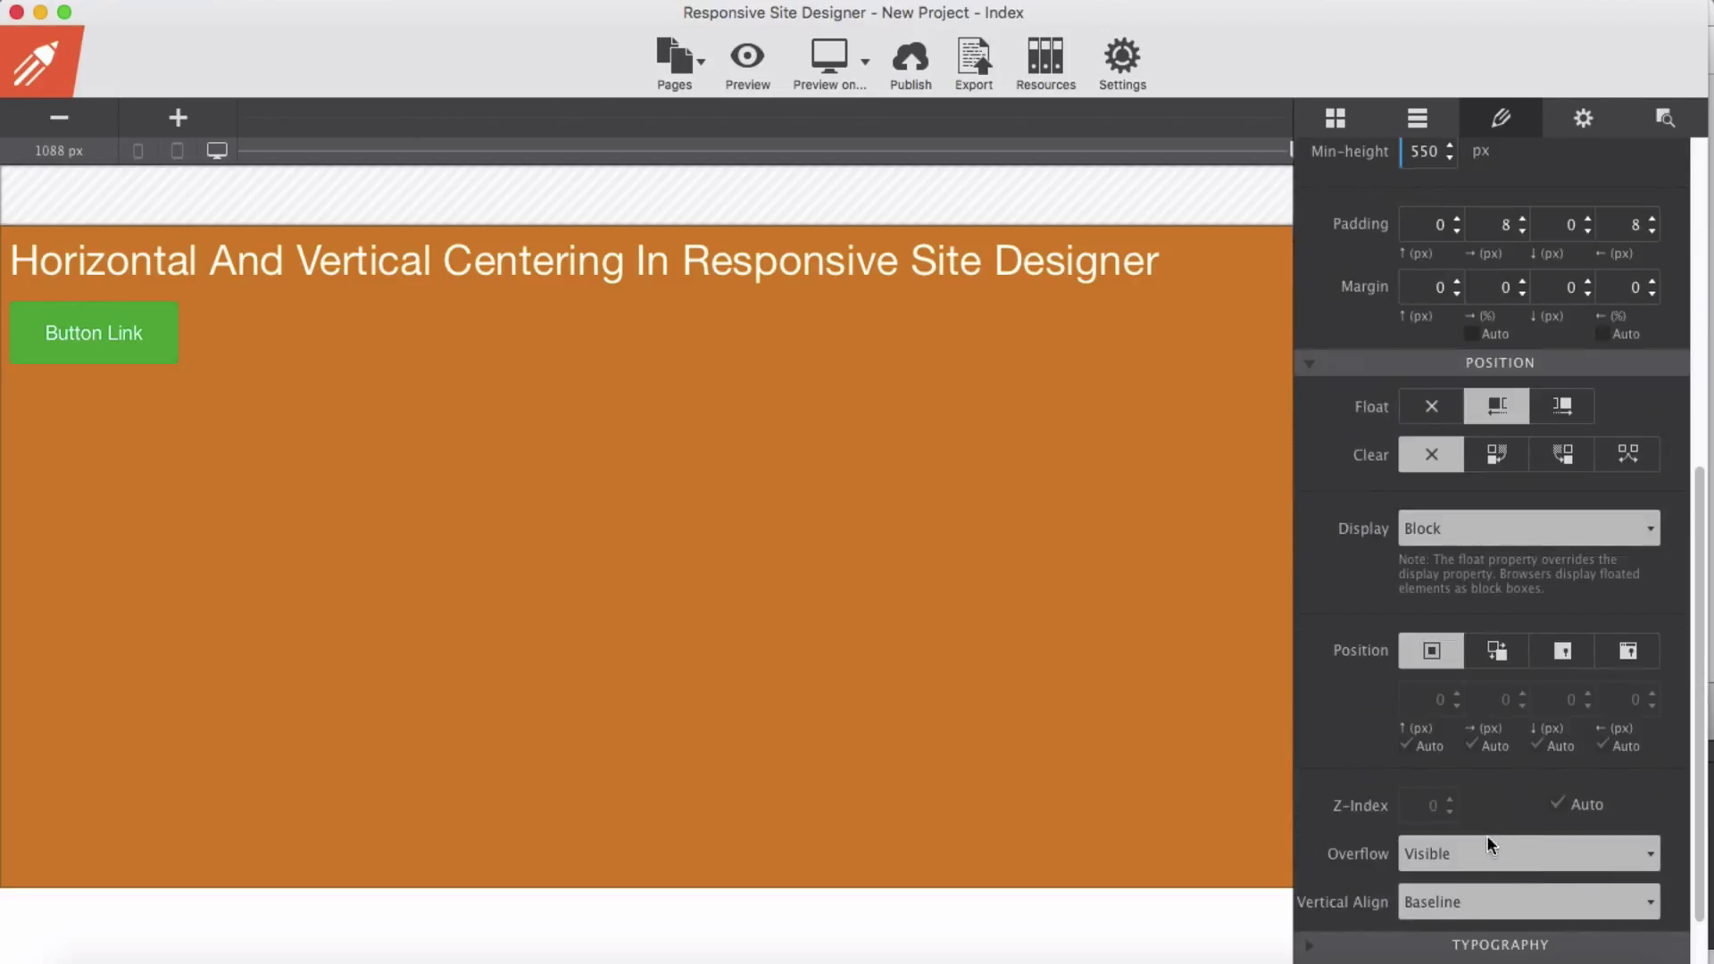
scroll(1486, 844, down, 2)
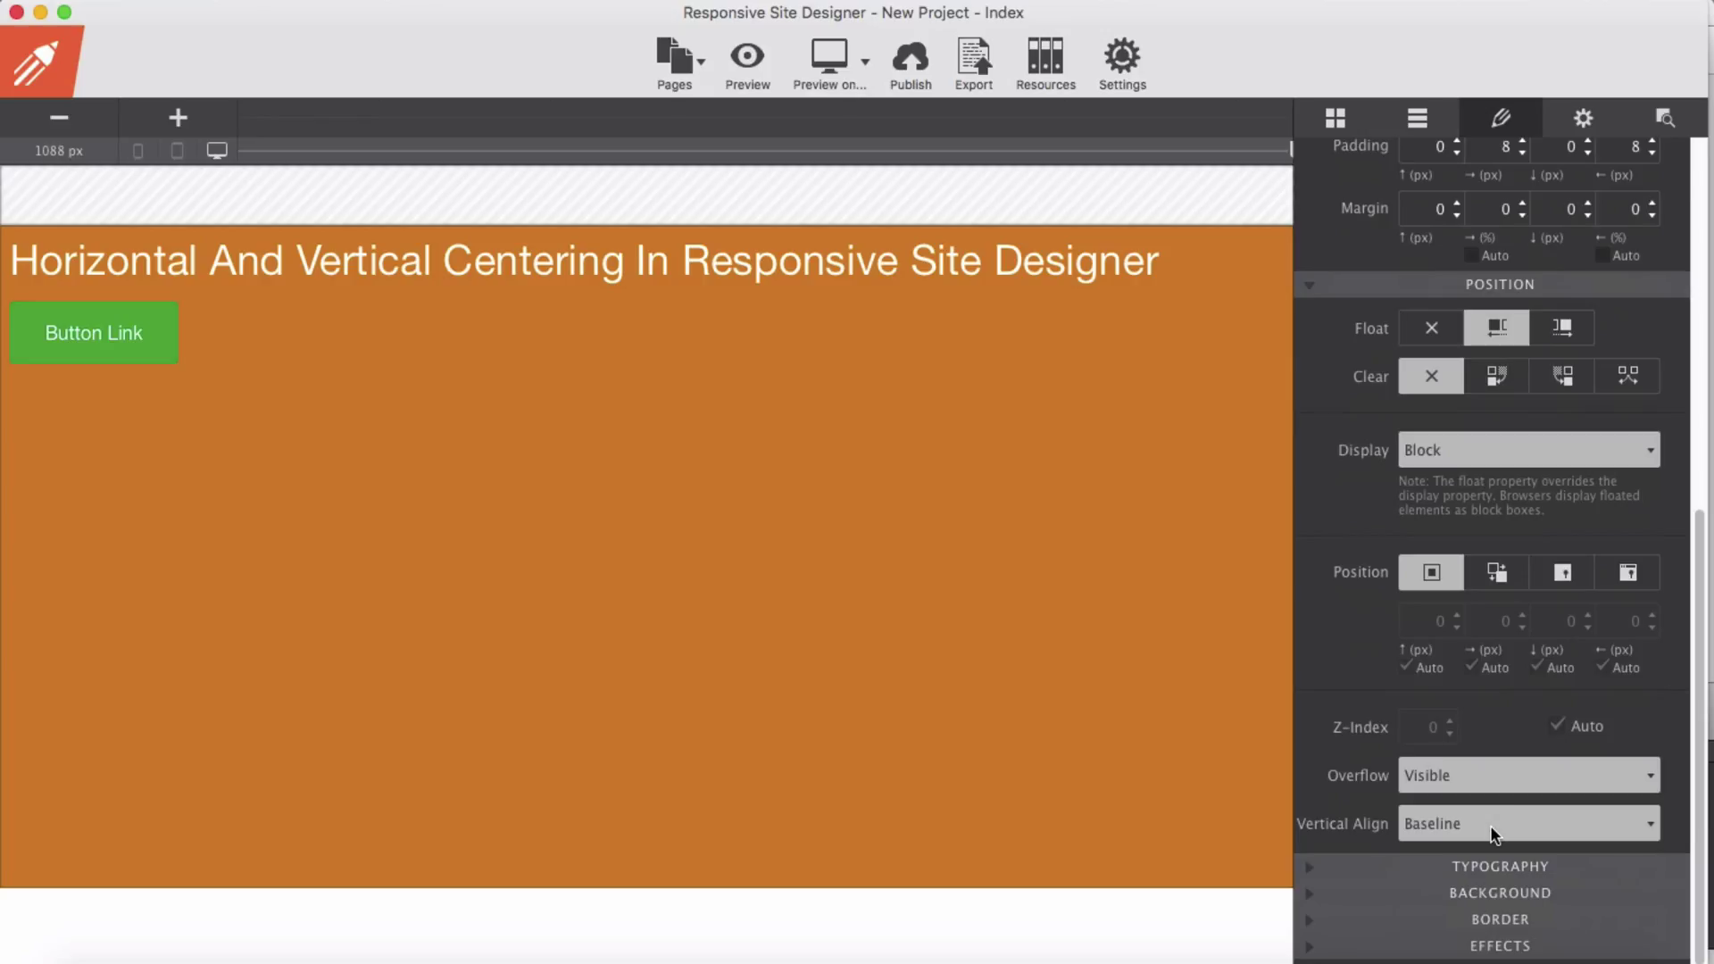
click(1449, 449)
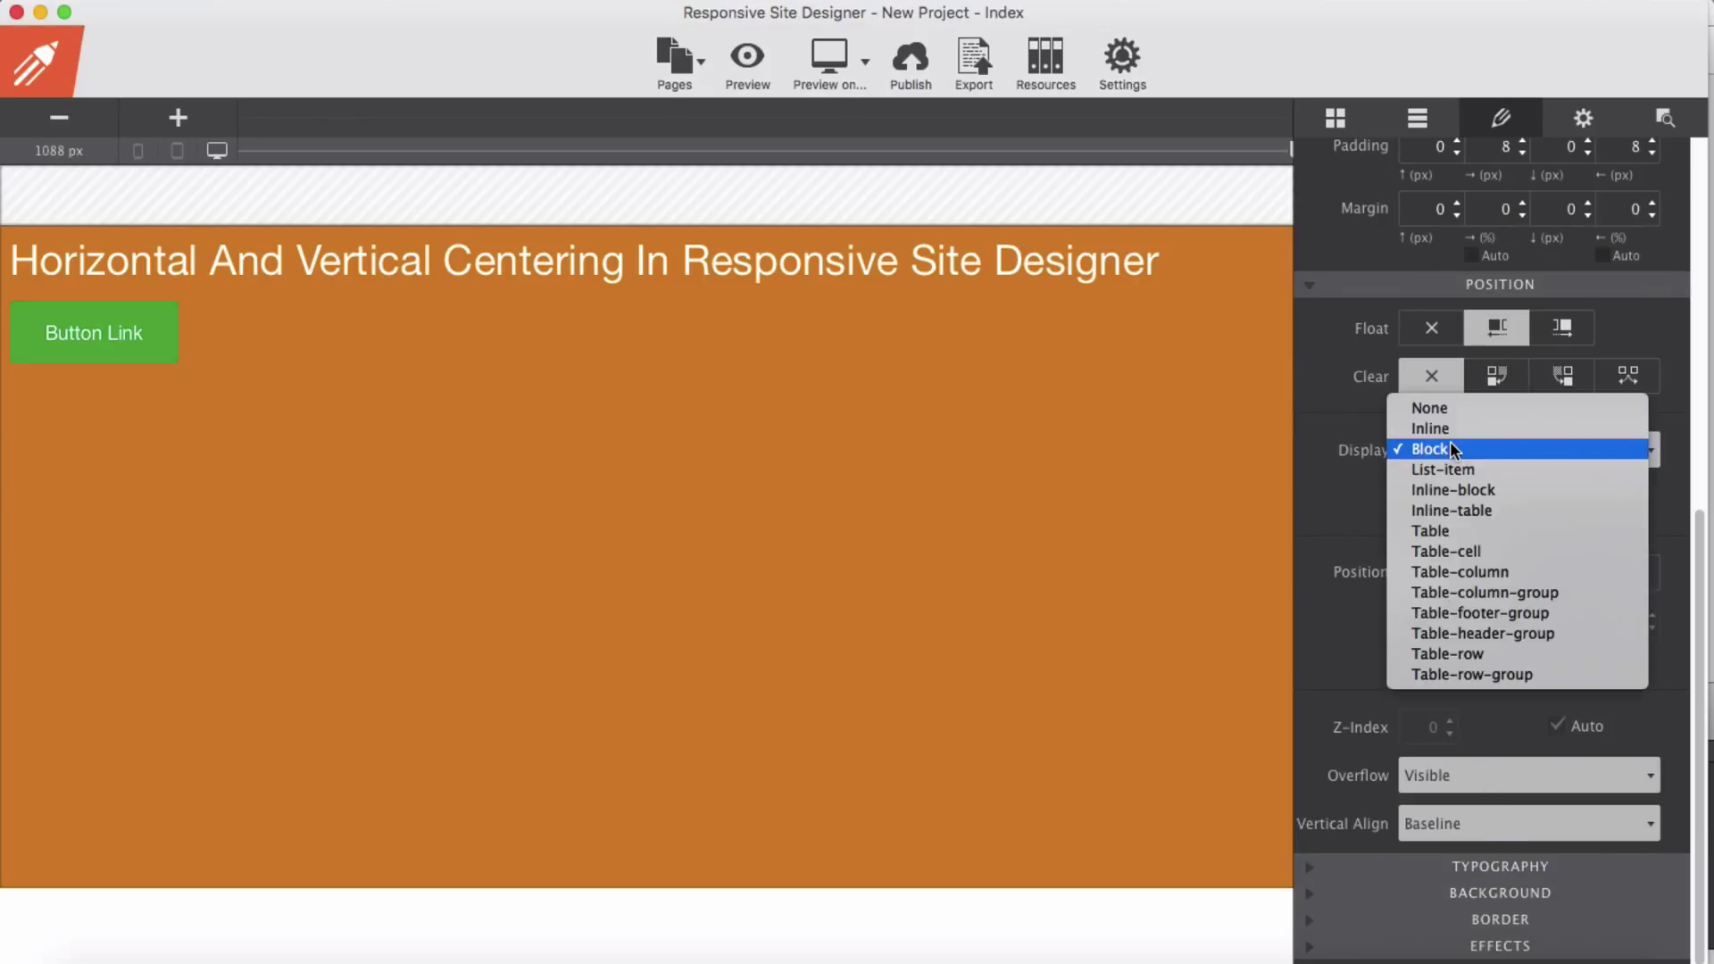
click(1477, 536)
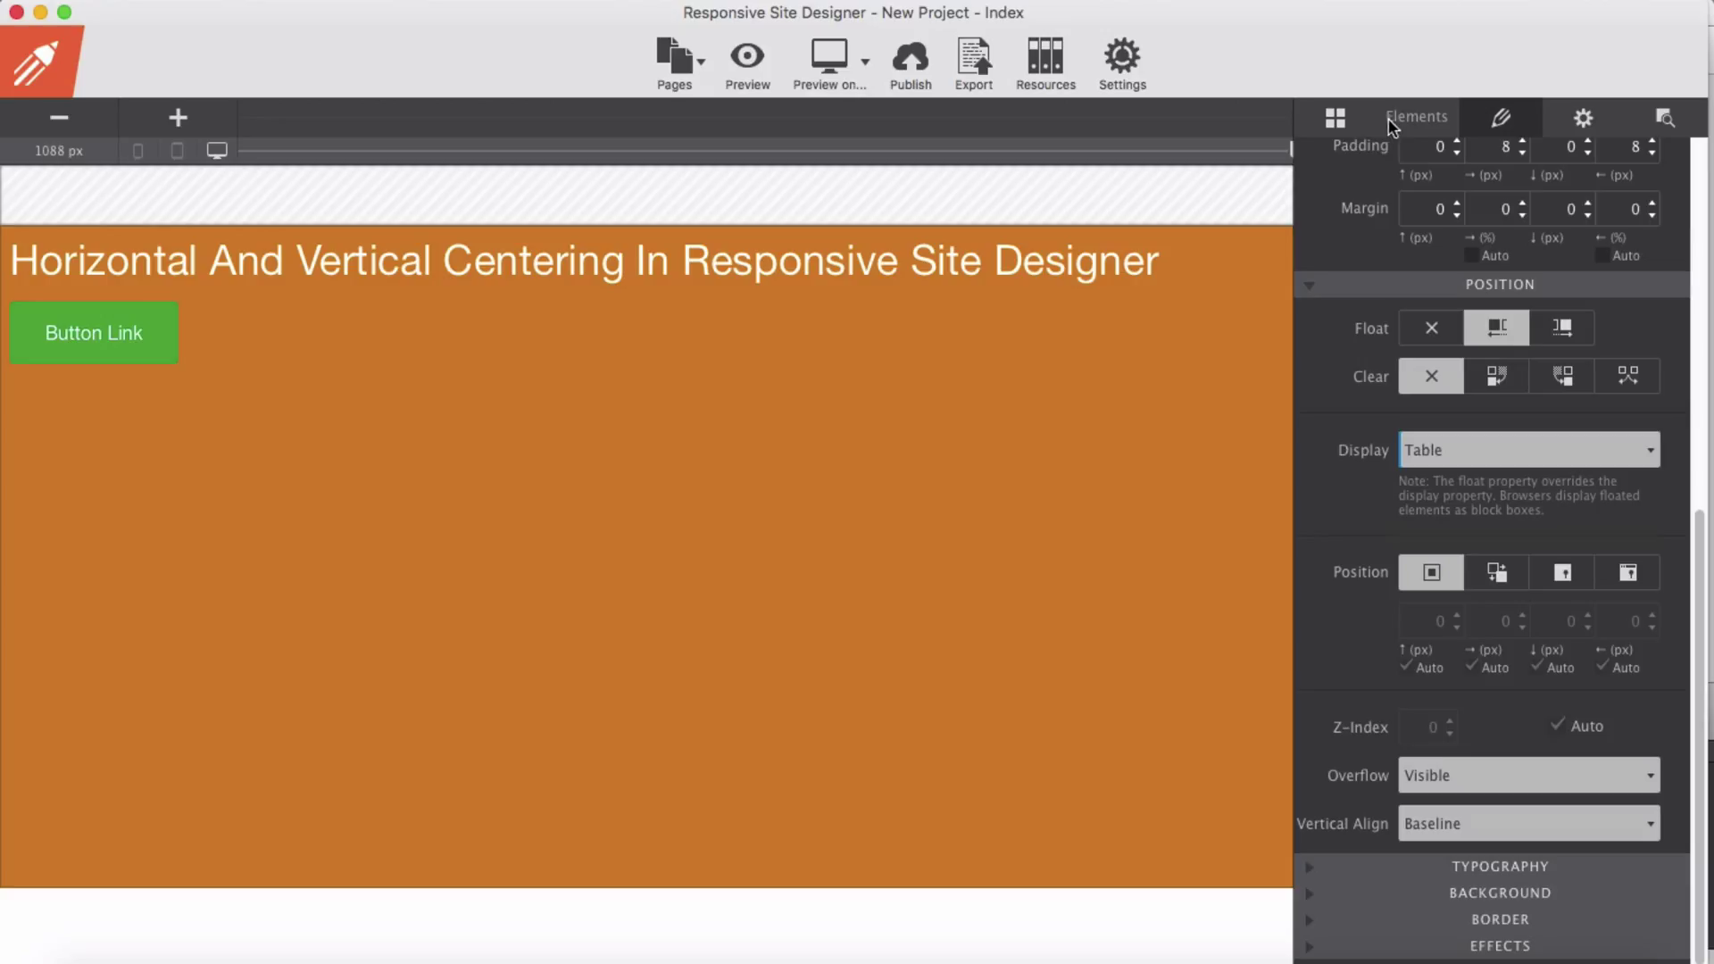
Step: Select the container around the heading and button and scroll its style settings to Position
click(1352, 119)
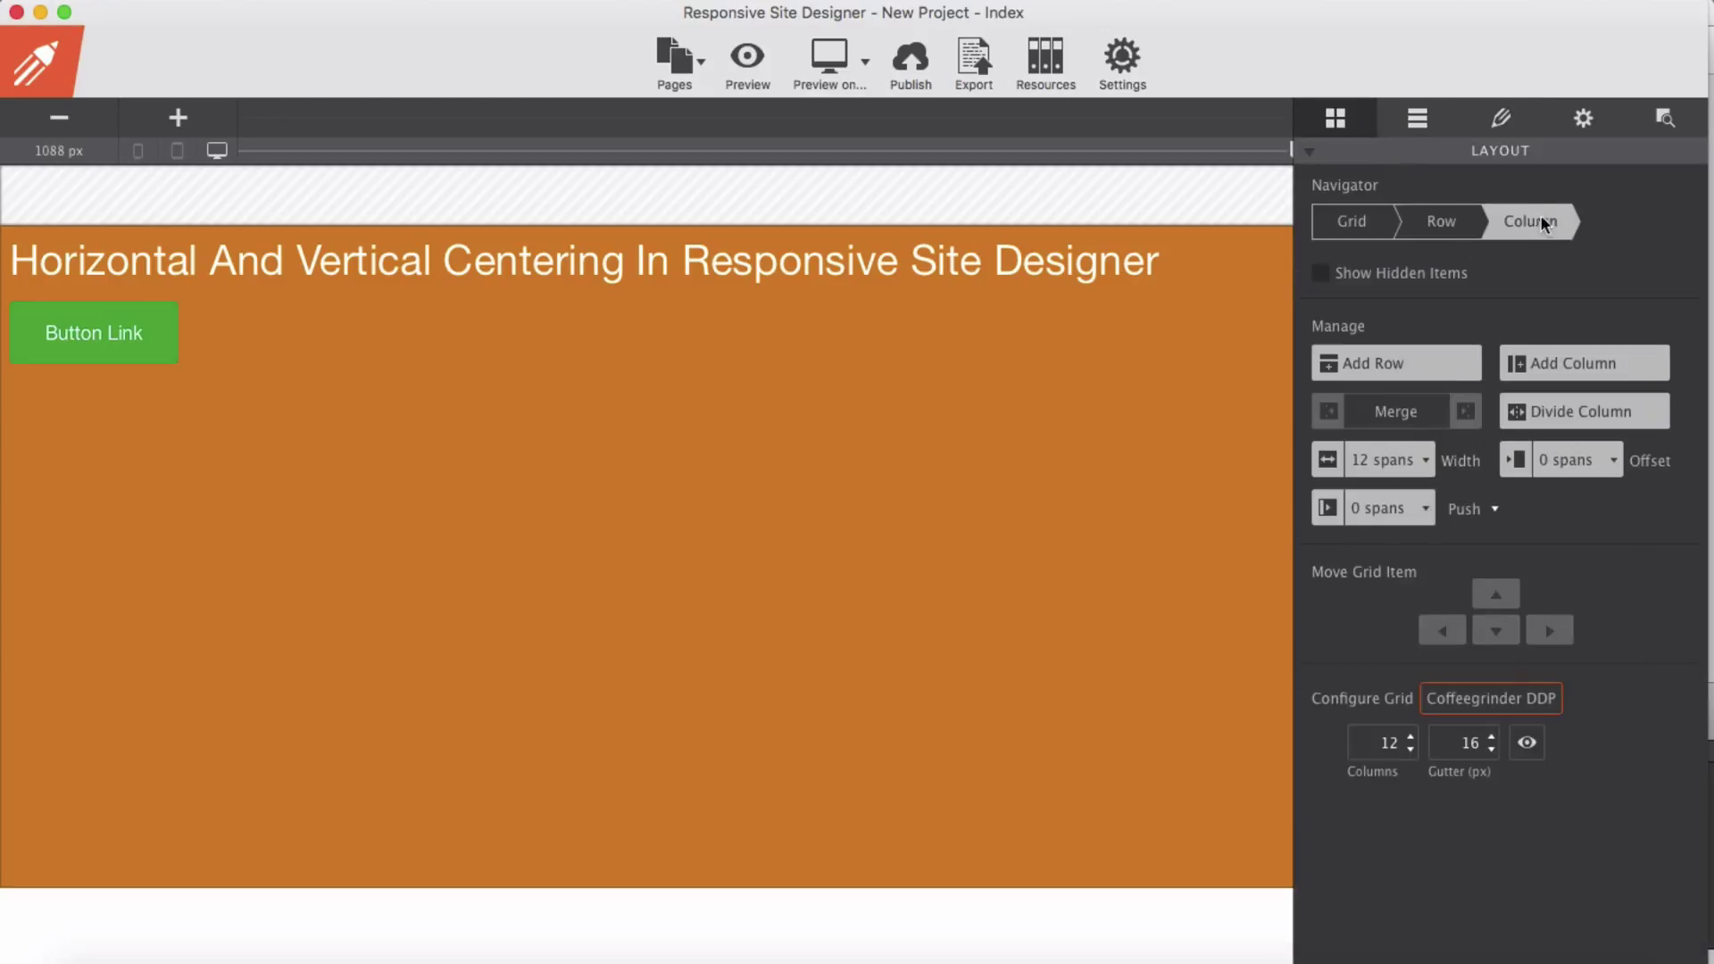
click(1506, 123)
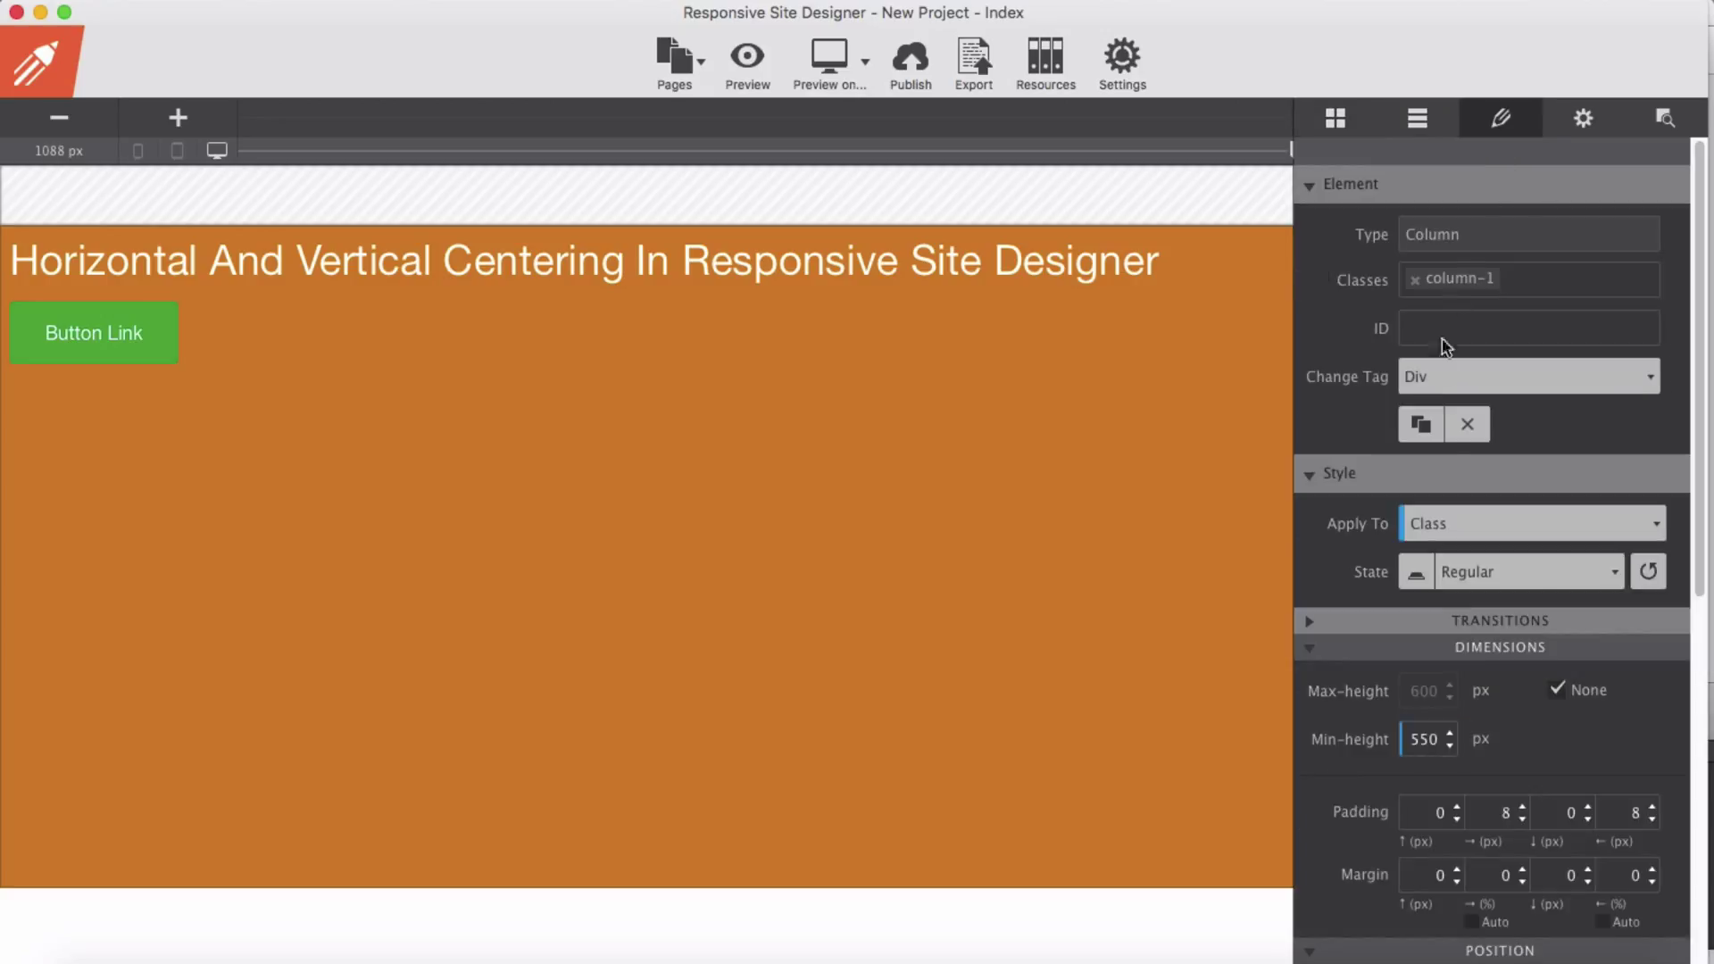
scroll(1482, 698, down, 7)
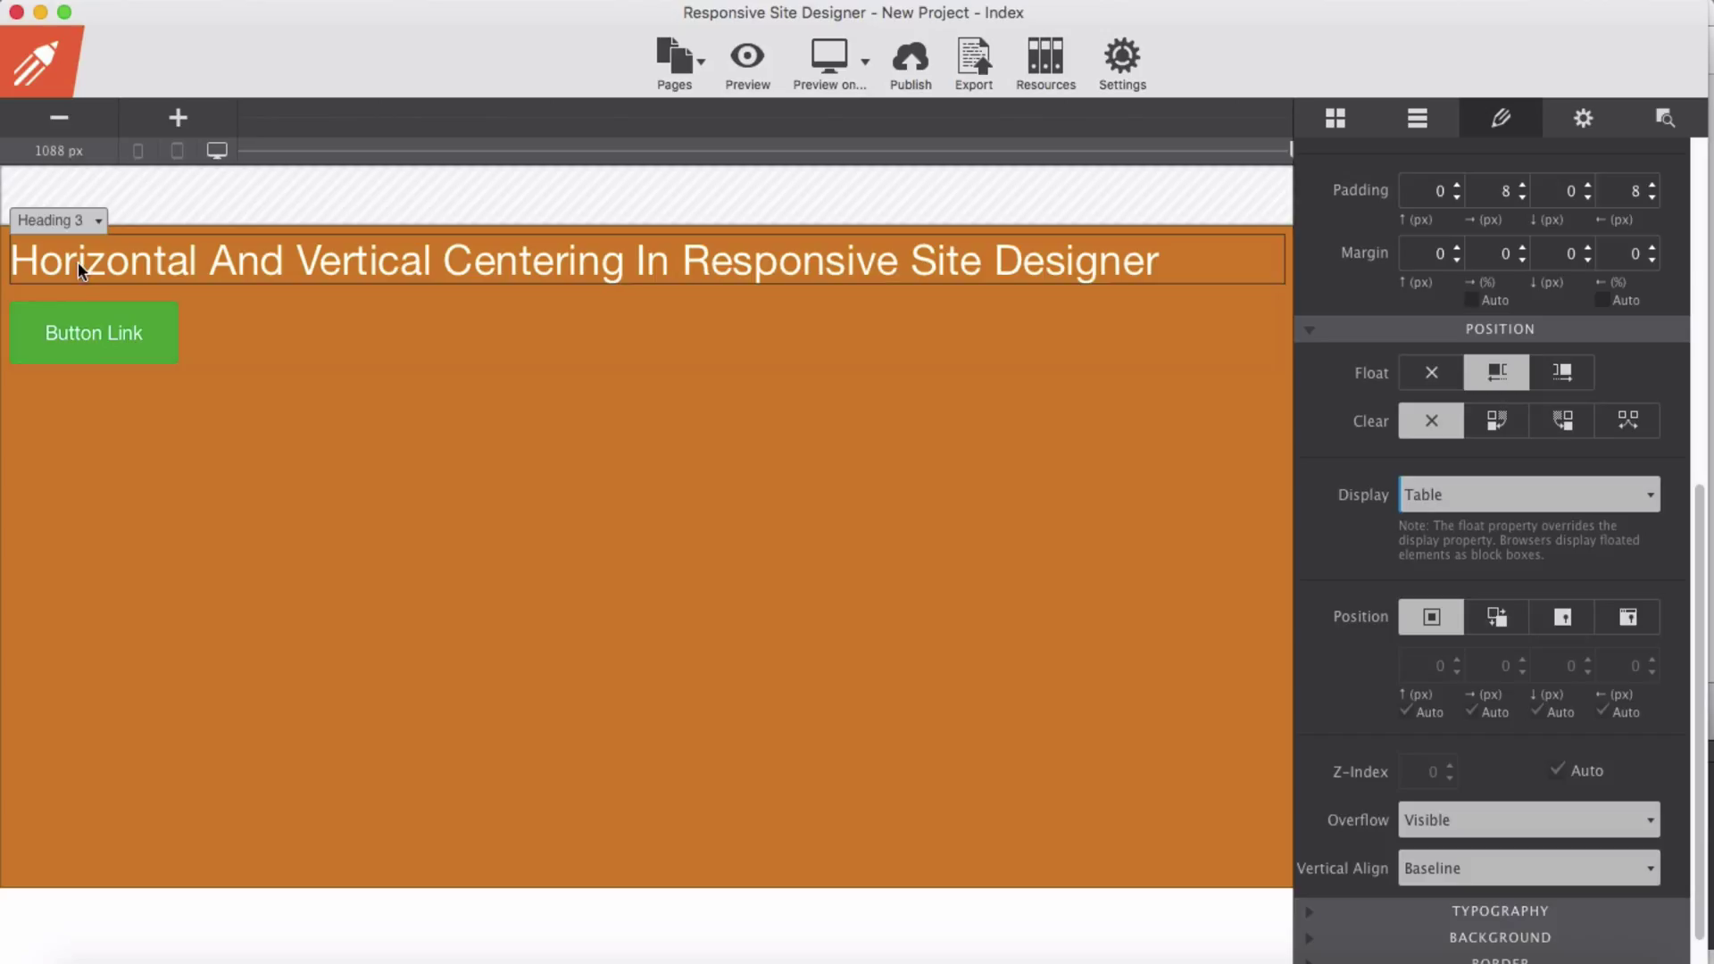
click(79, 286)
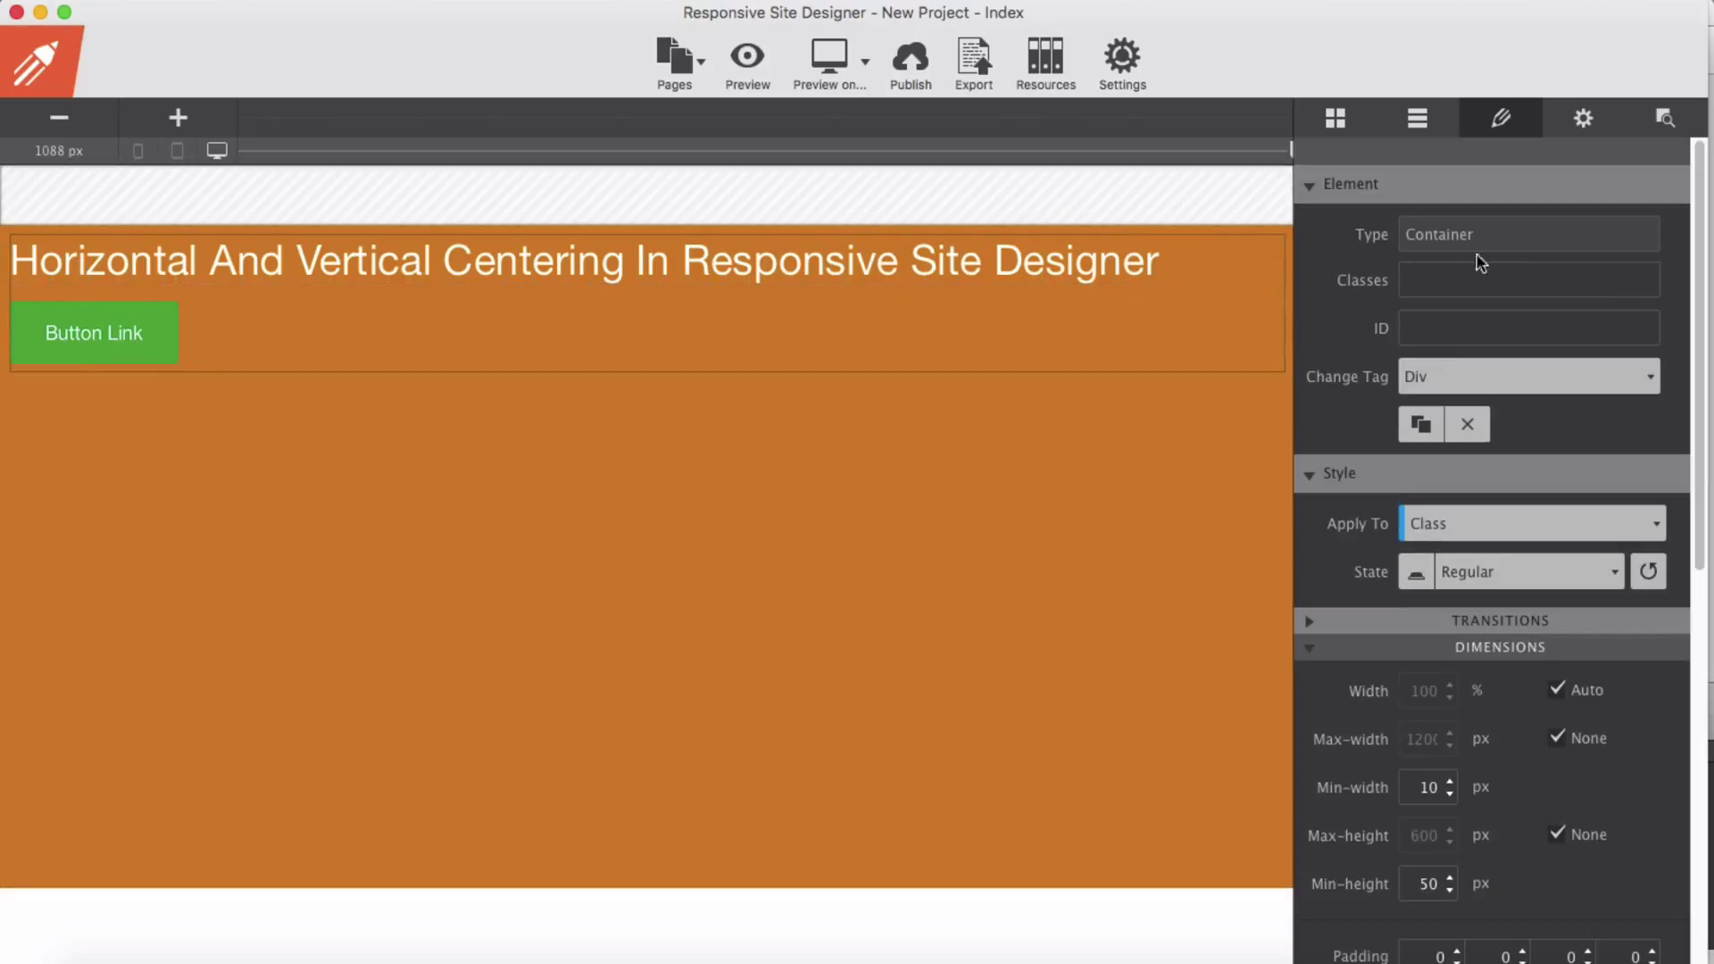
click(1337, 119)
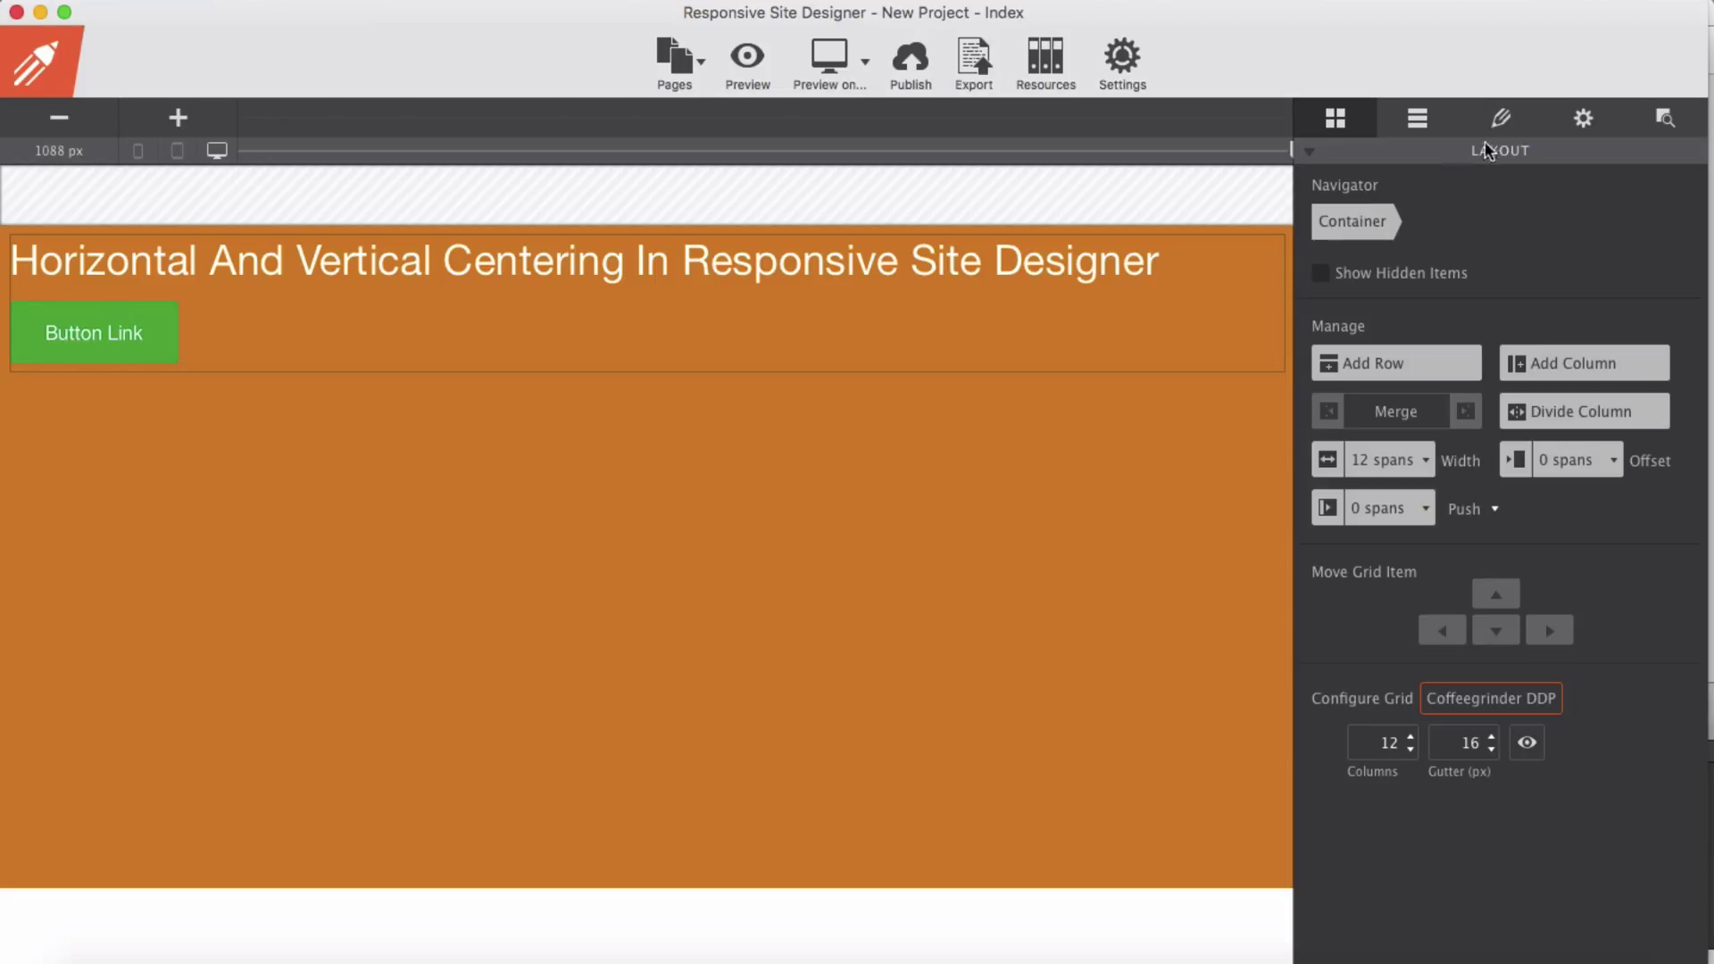
click(1498, 116)
scroll(1544, 790, down, 5)
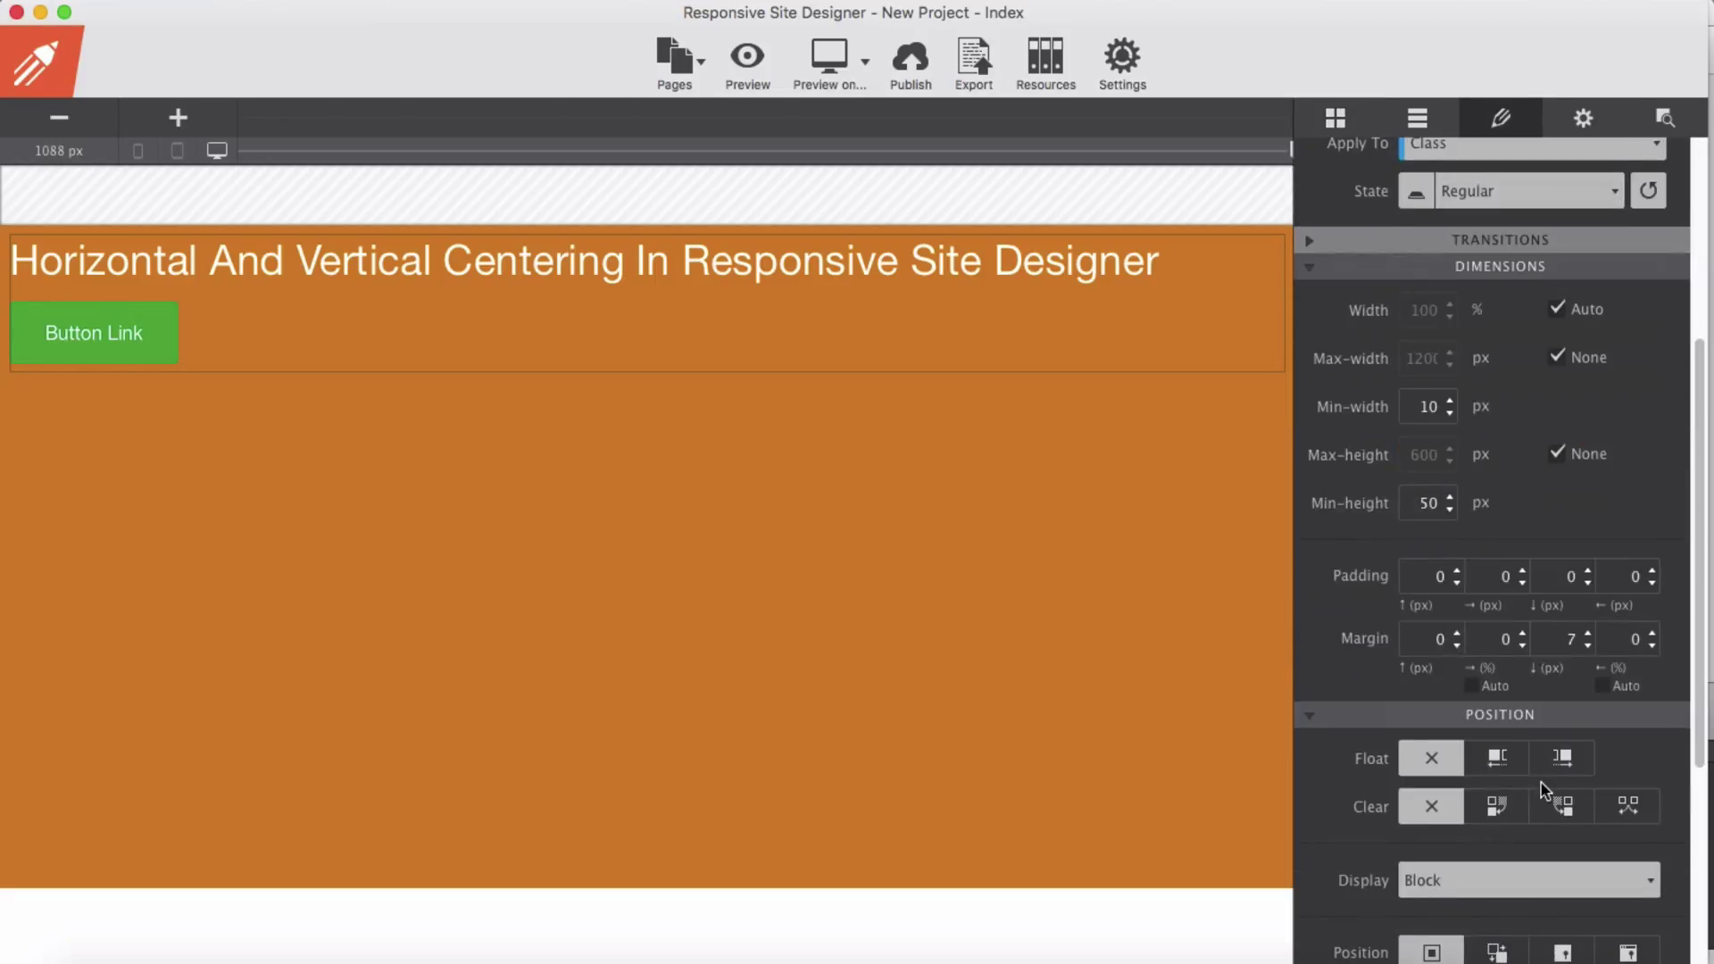
scroll(1545, 790, down, 3)
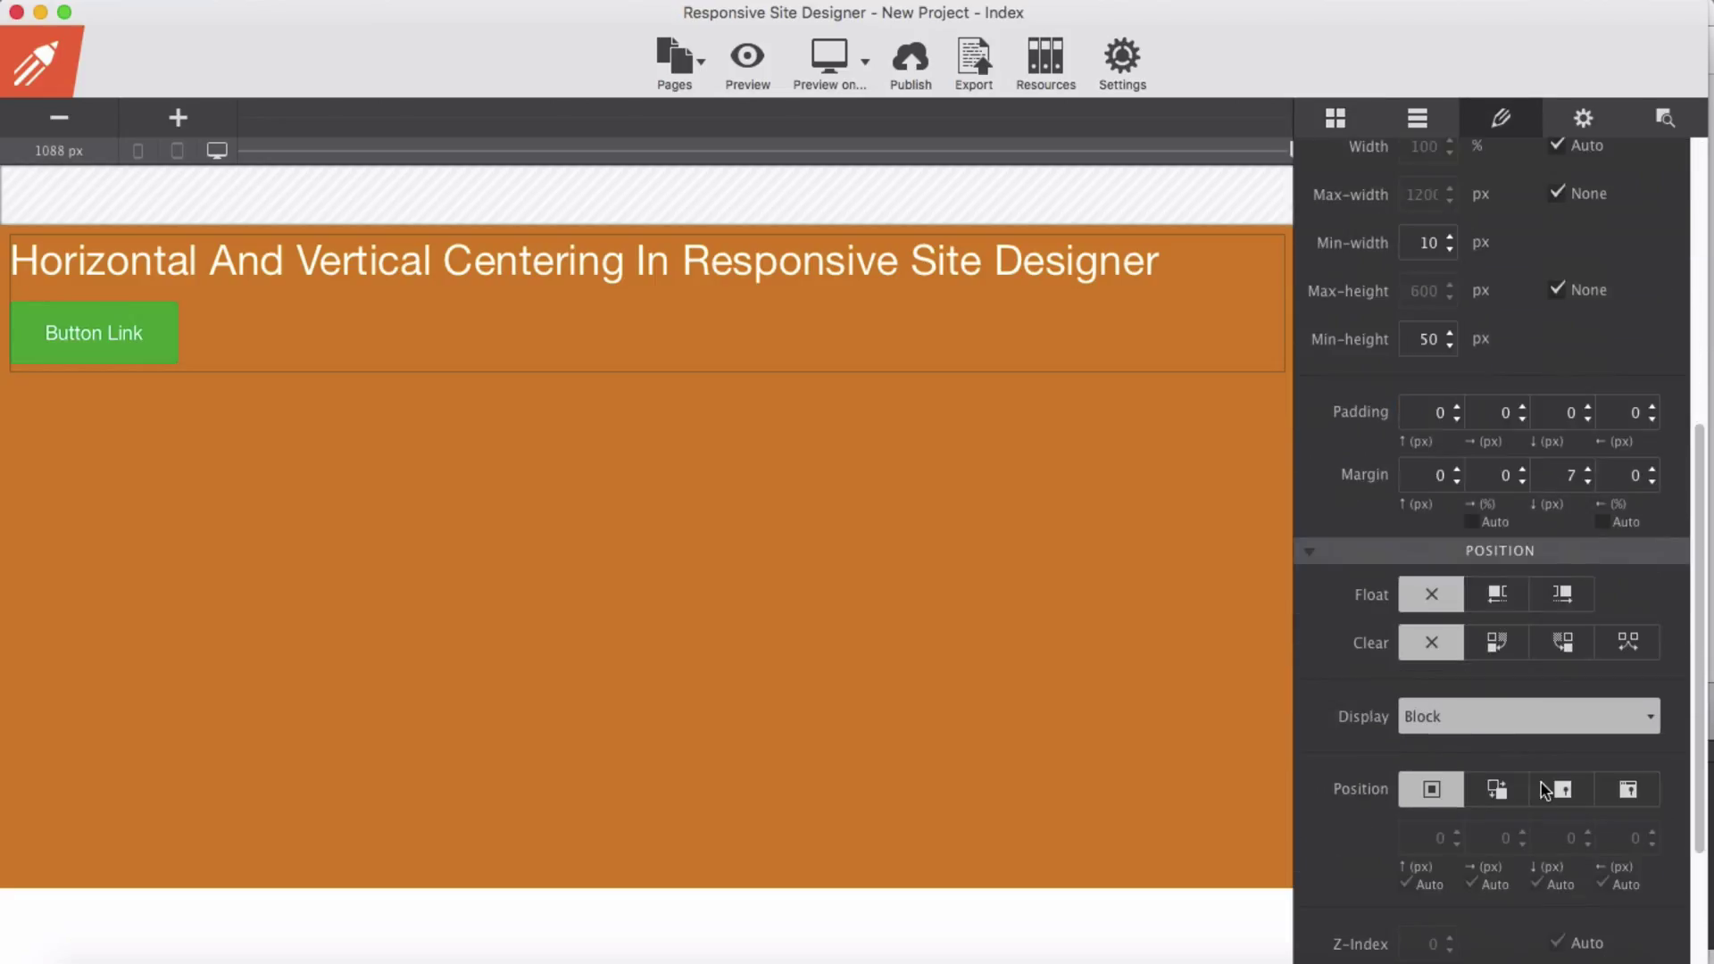
Step: Set the container's Display to Table-cell and Vertical Align to Middle
click(1496, 715)
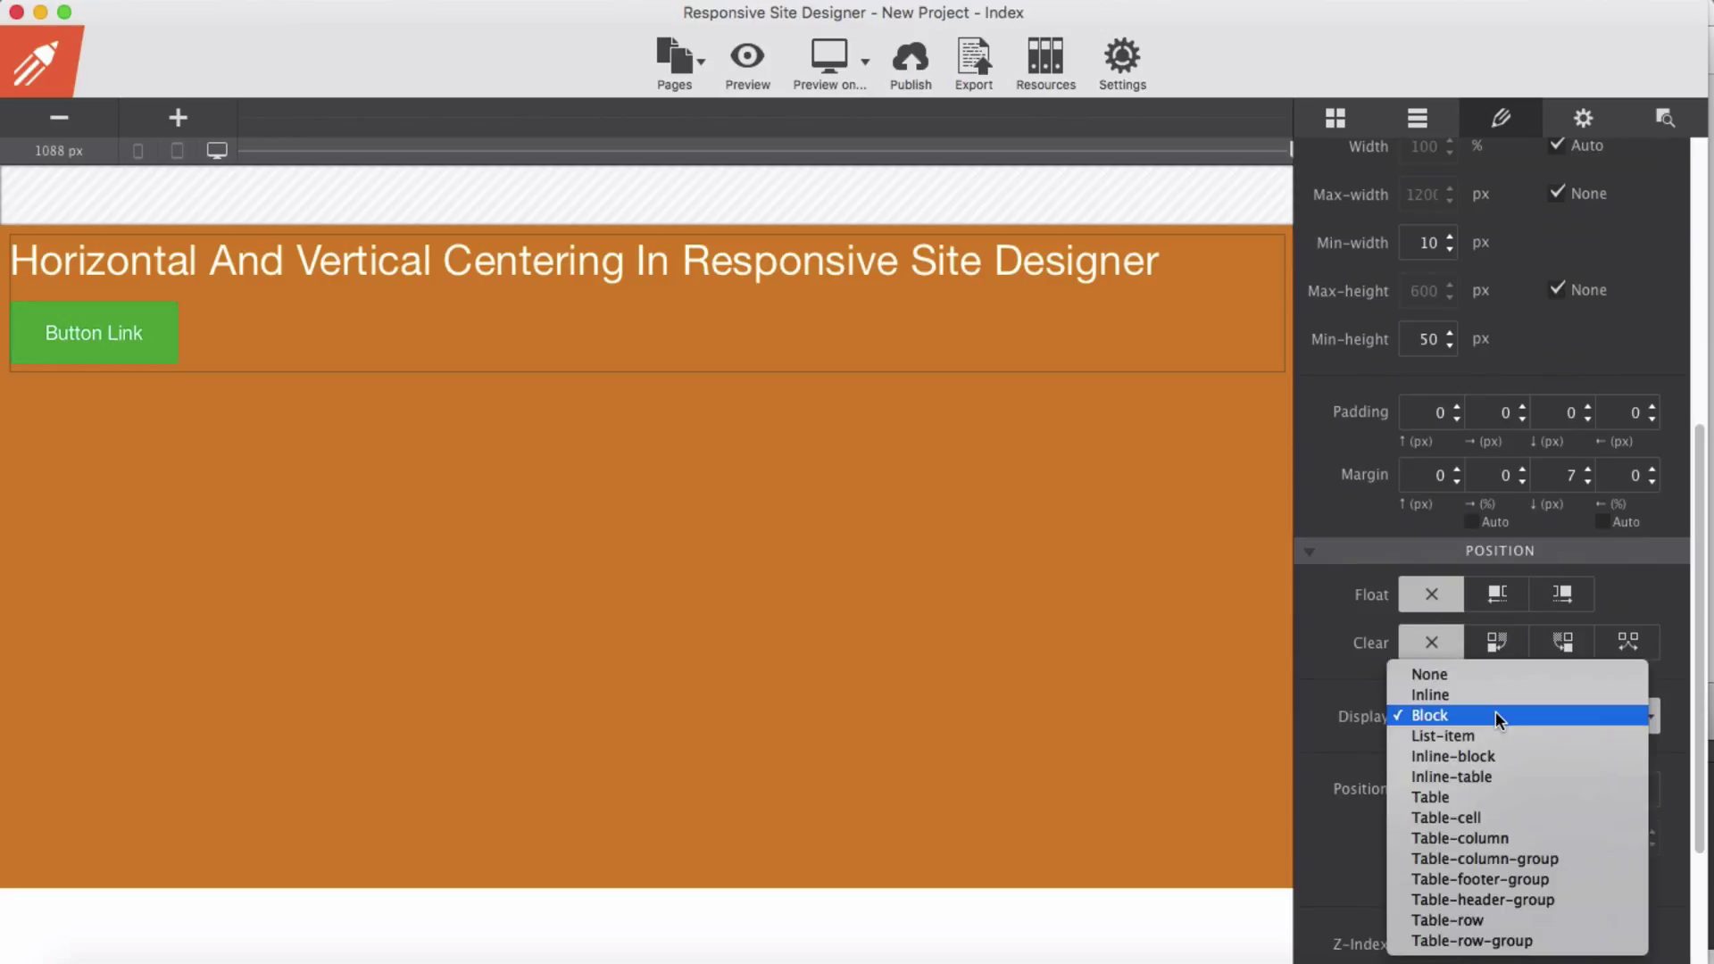
click(1489, 815)
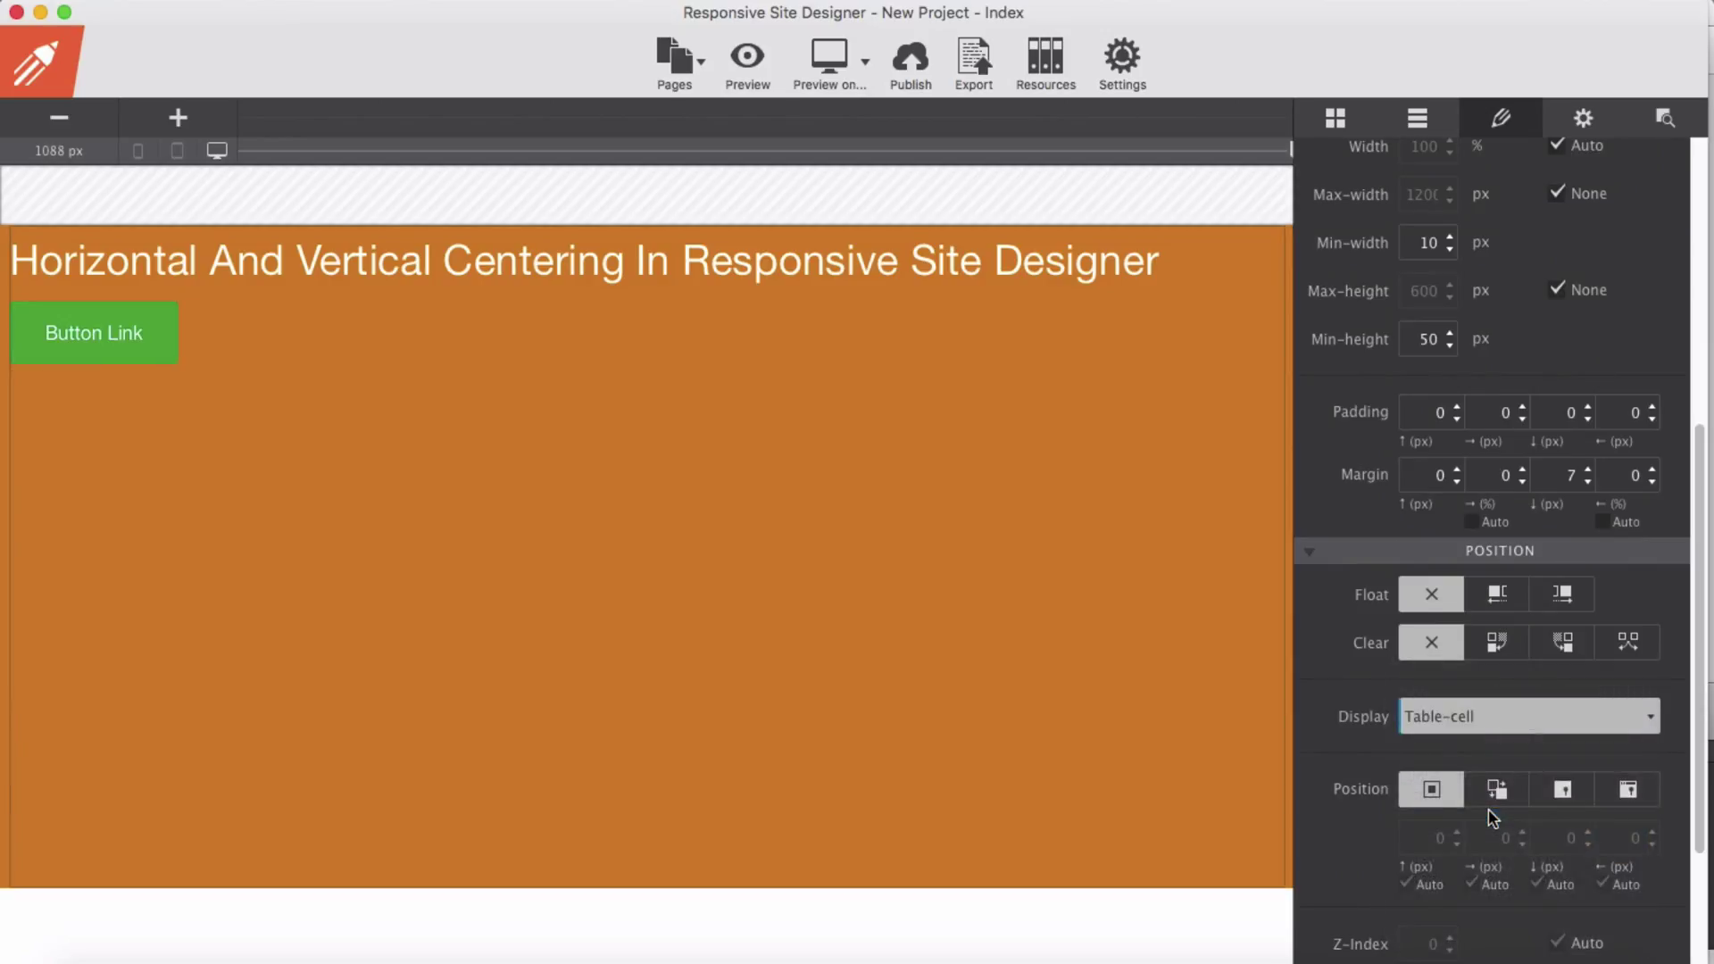
scroll(1491, 814, down, 4)
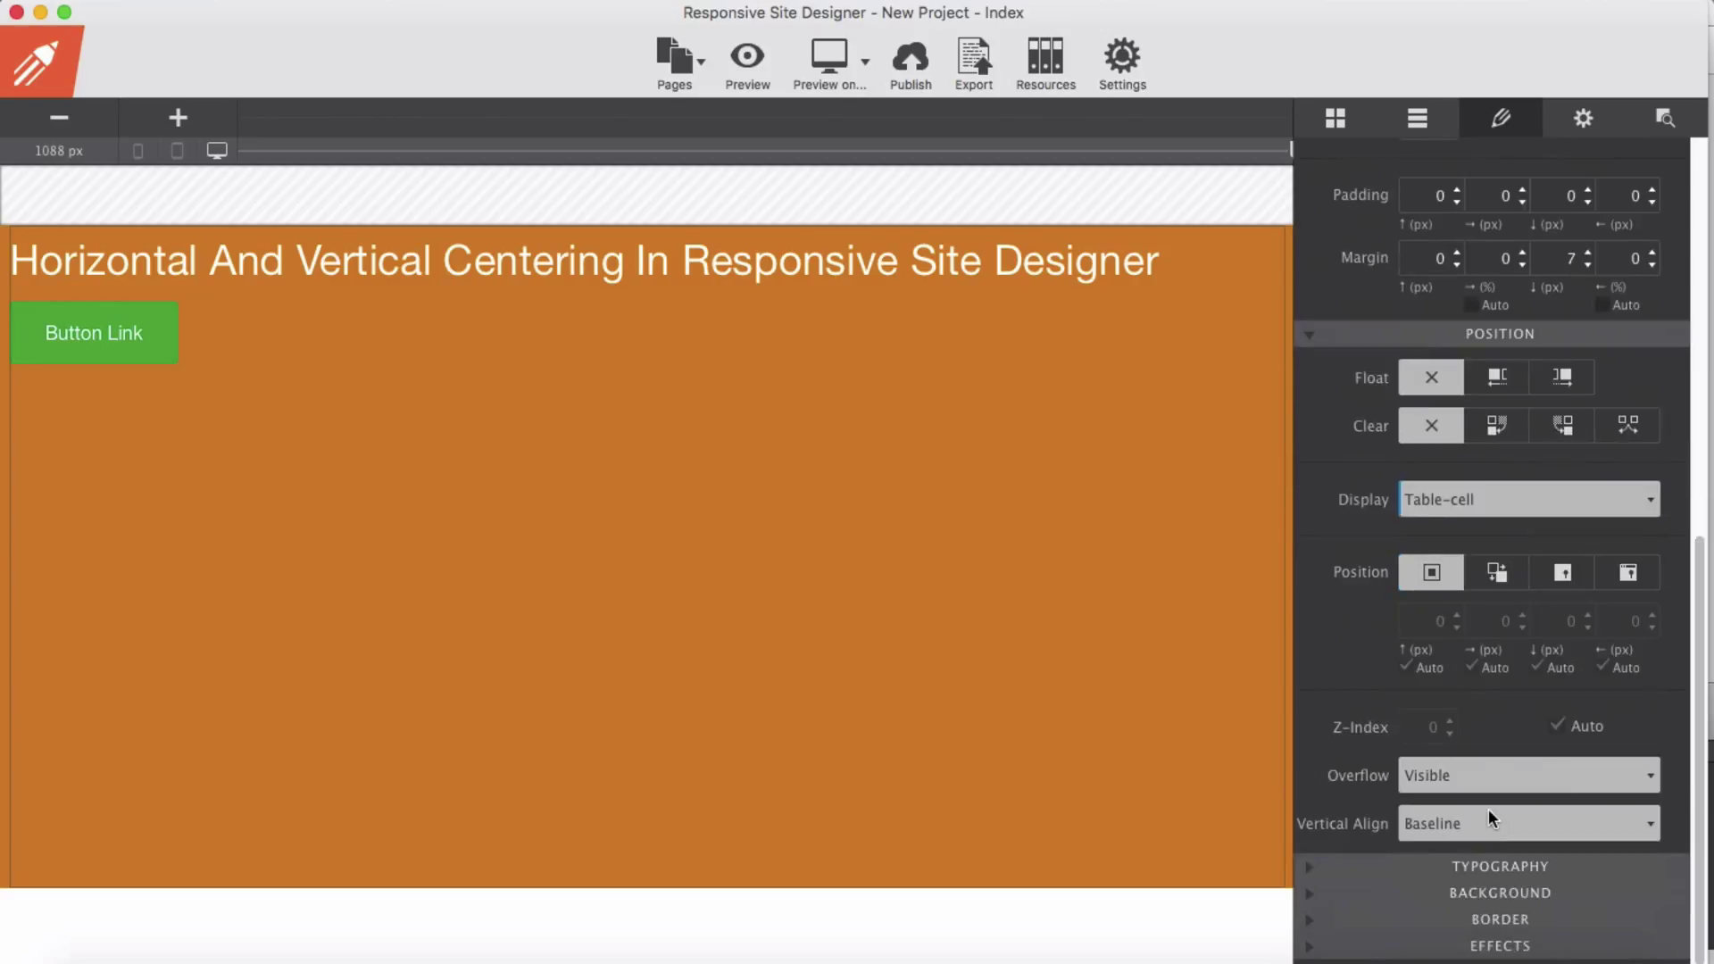
click(1461, 817)
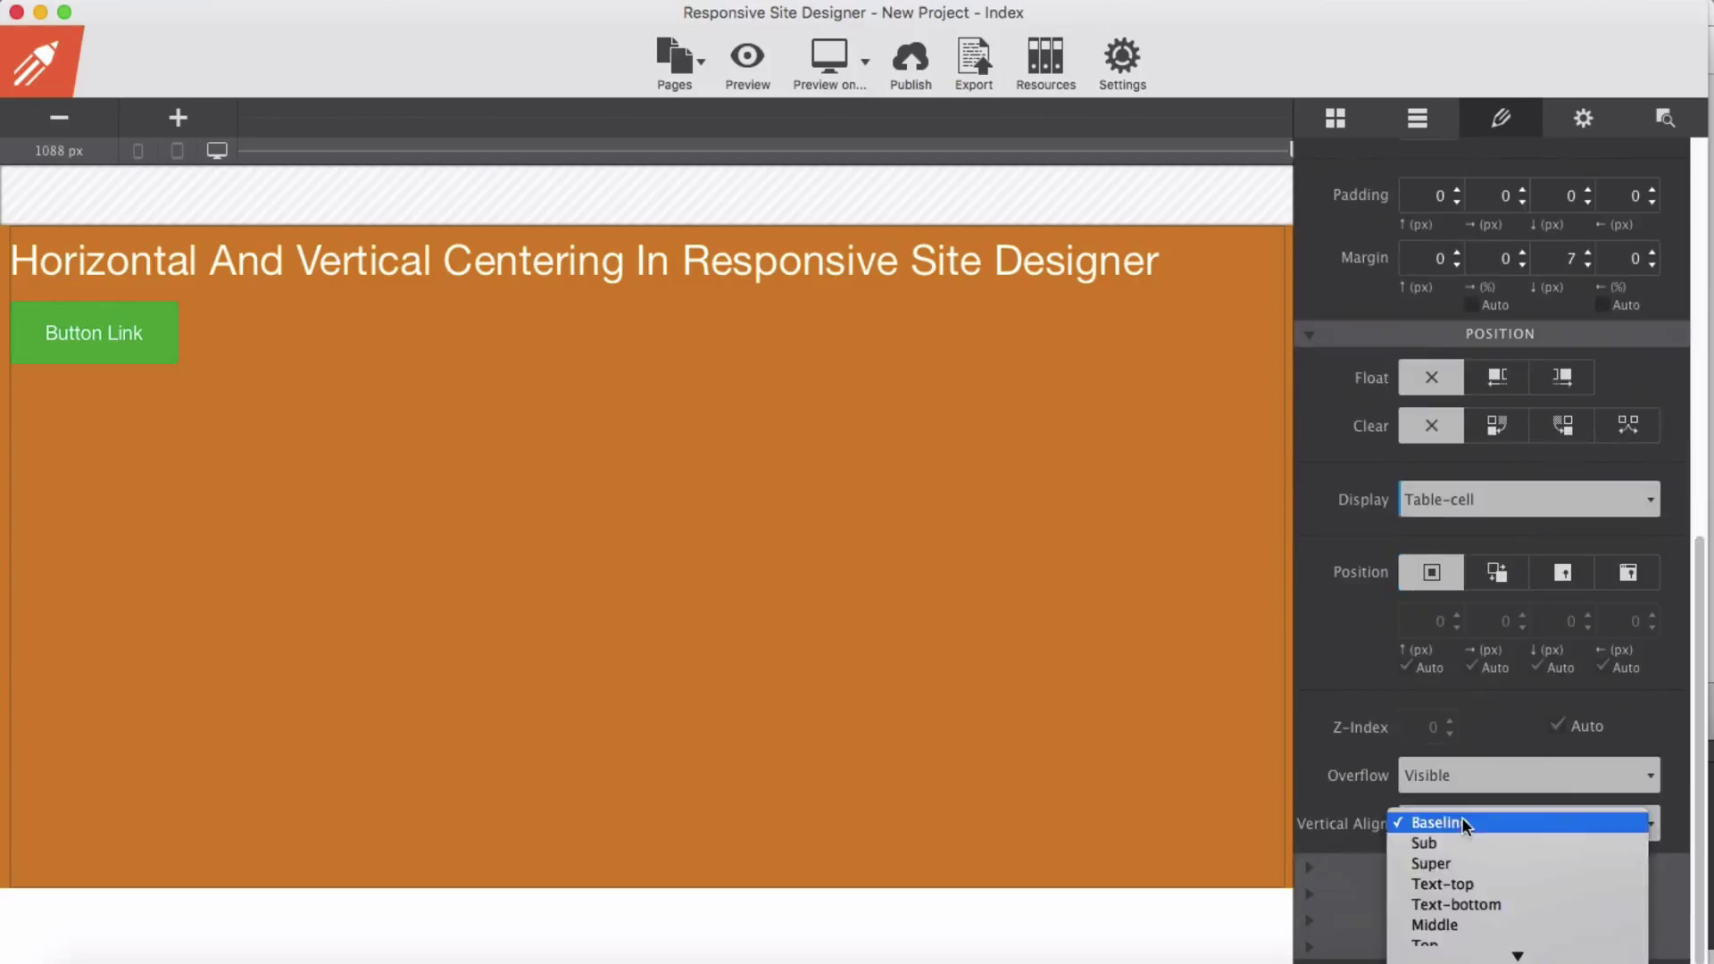
click(1429, 933)
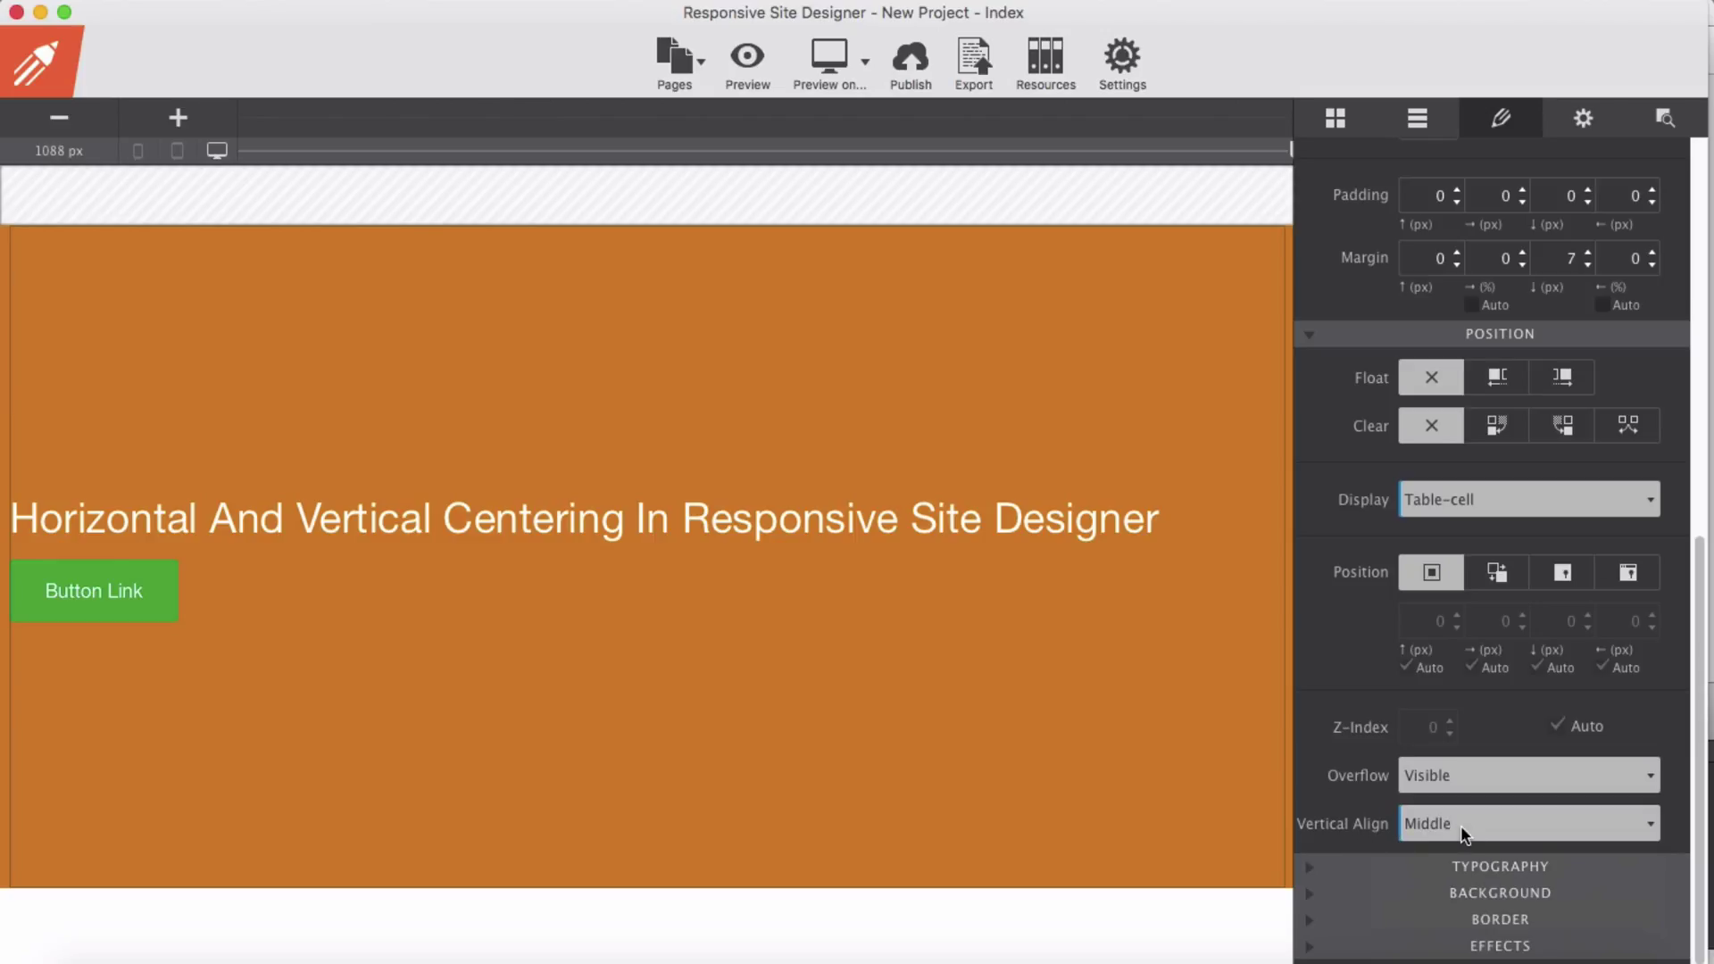
Step: Center-align the heading text, then reselect its enclosing container
click(845, 529)
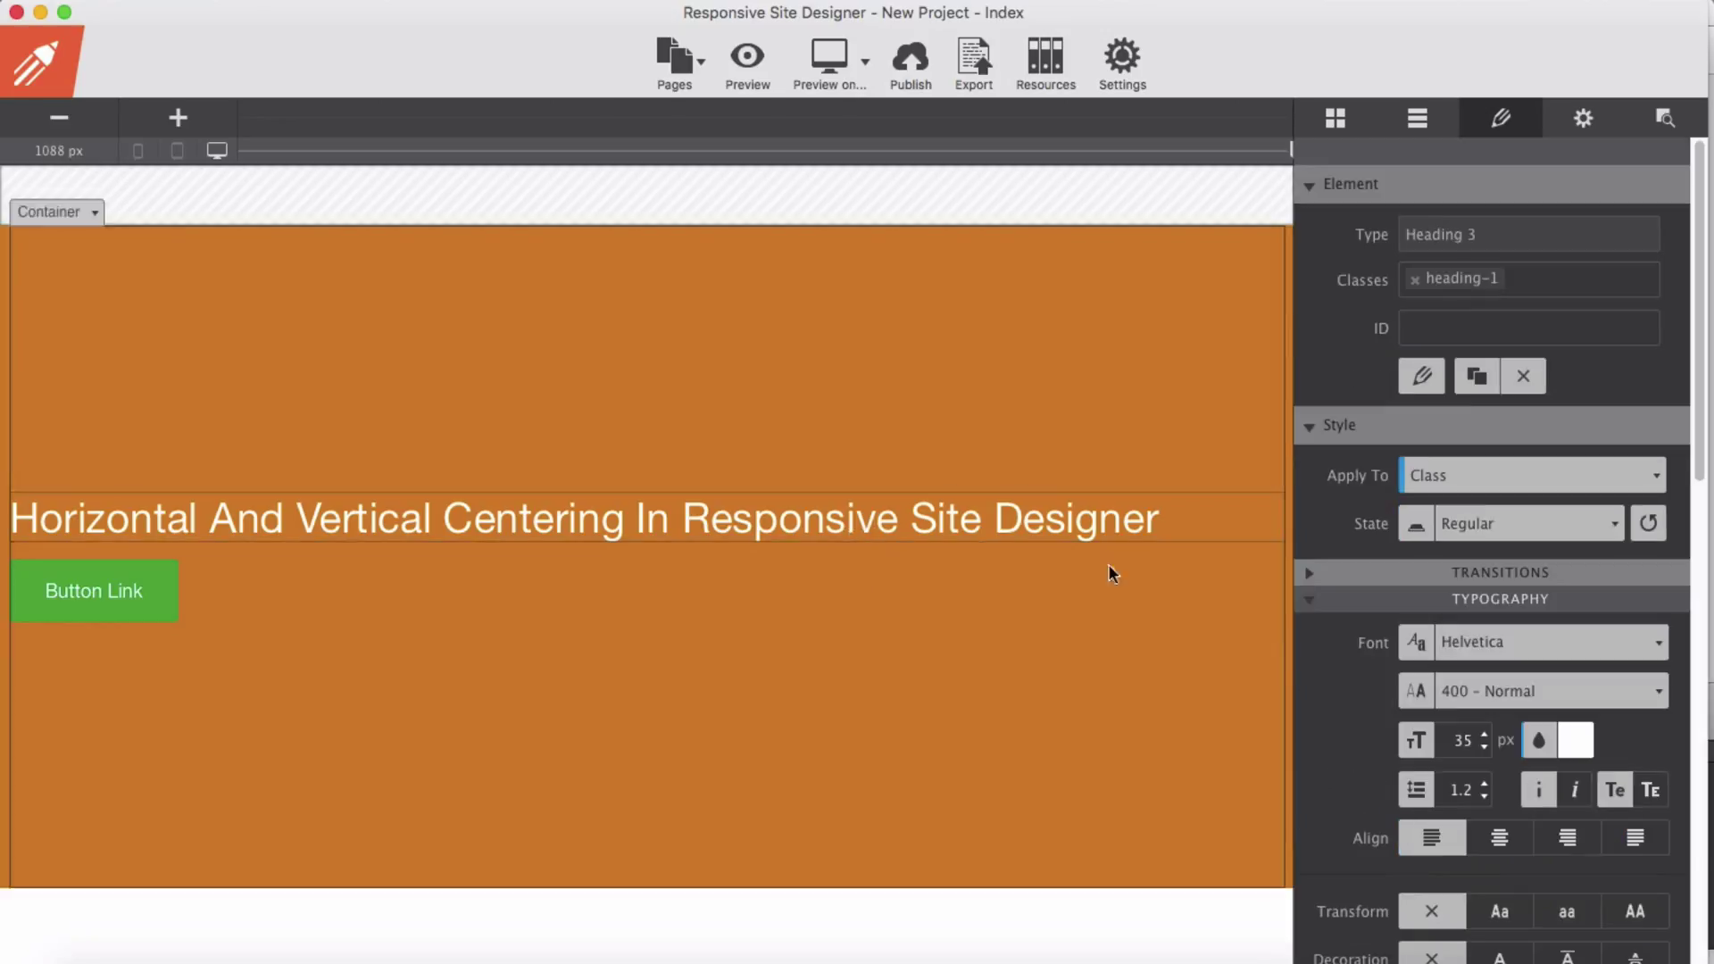
click(1499, 839)
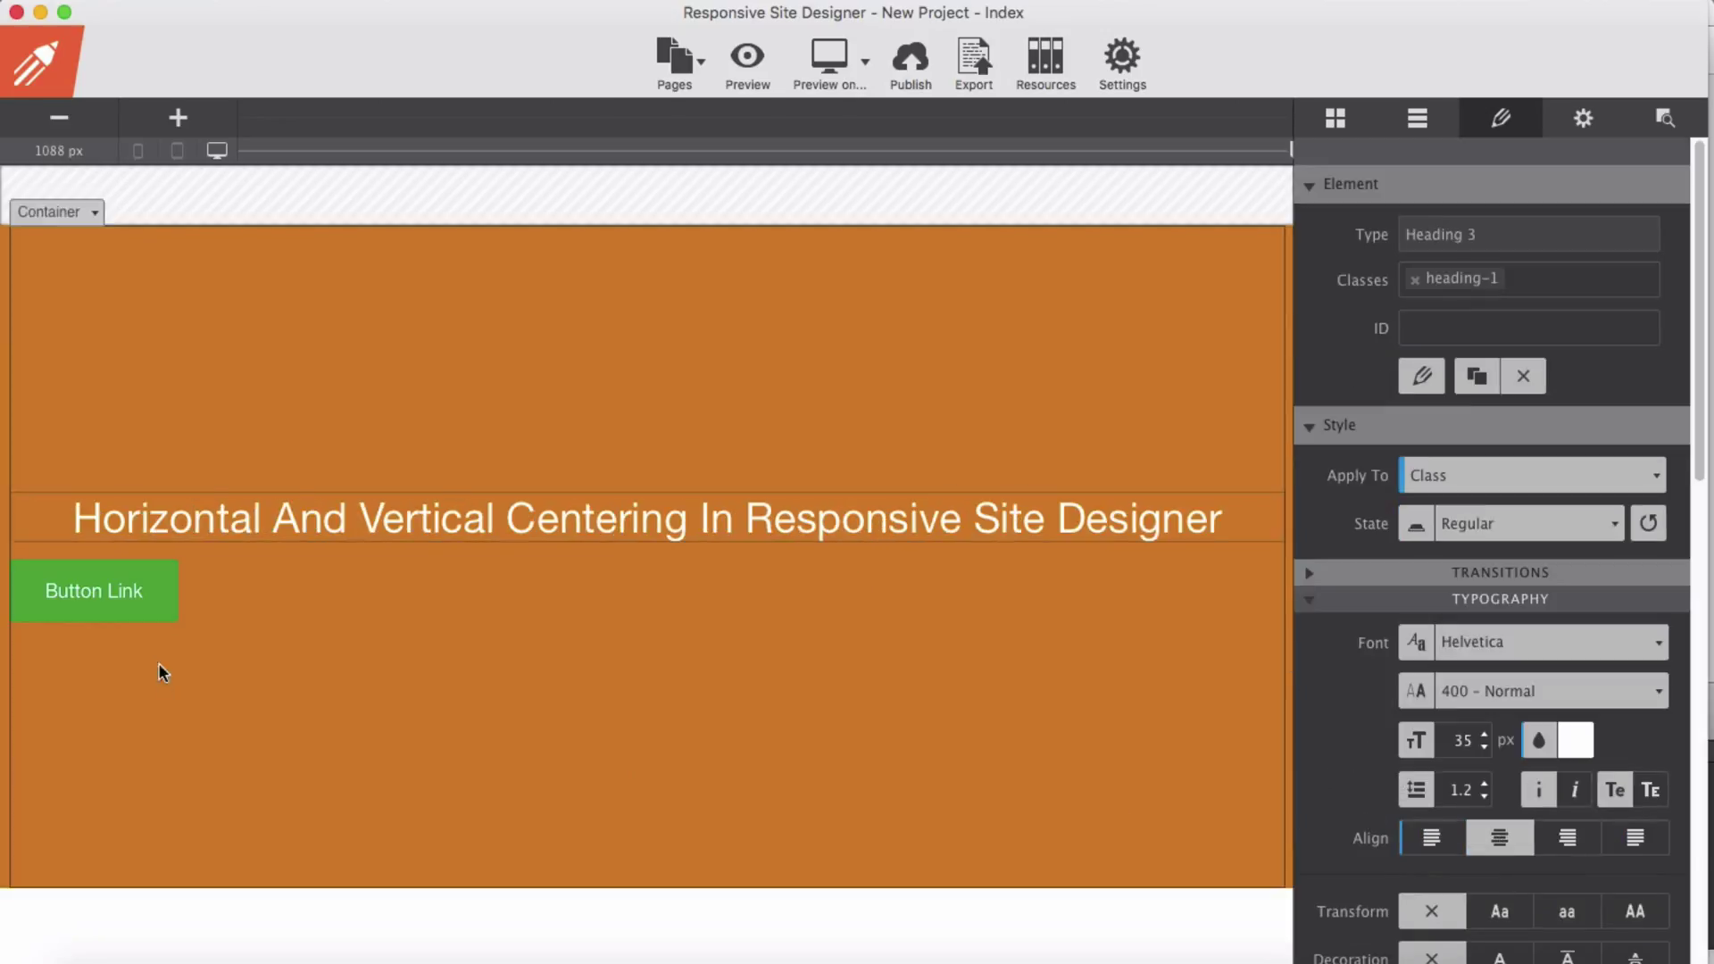
click(77, 212)
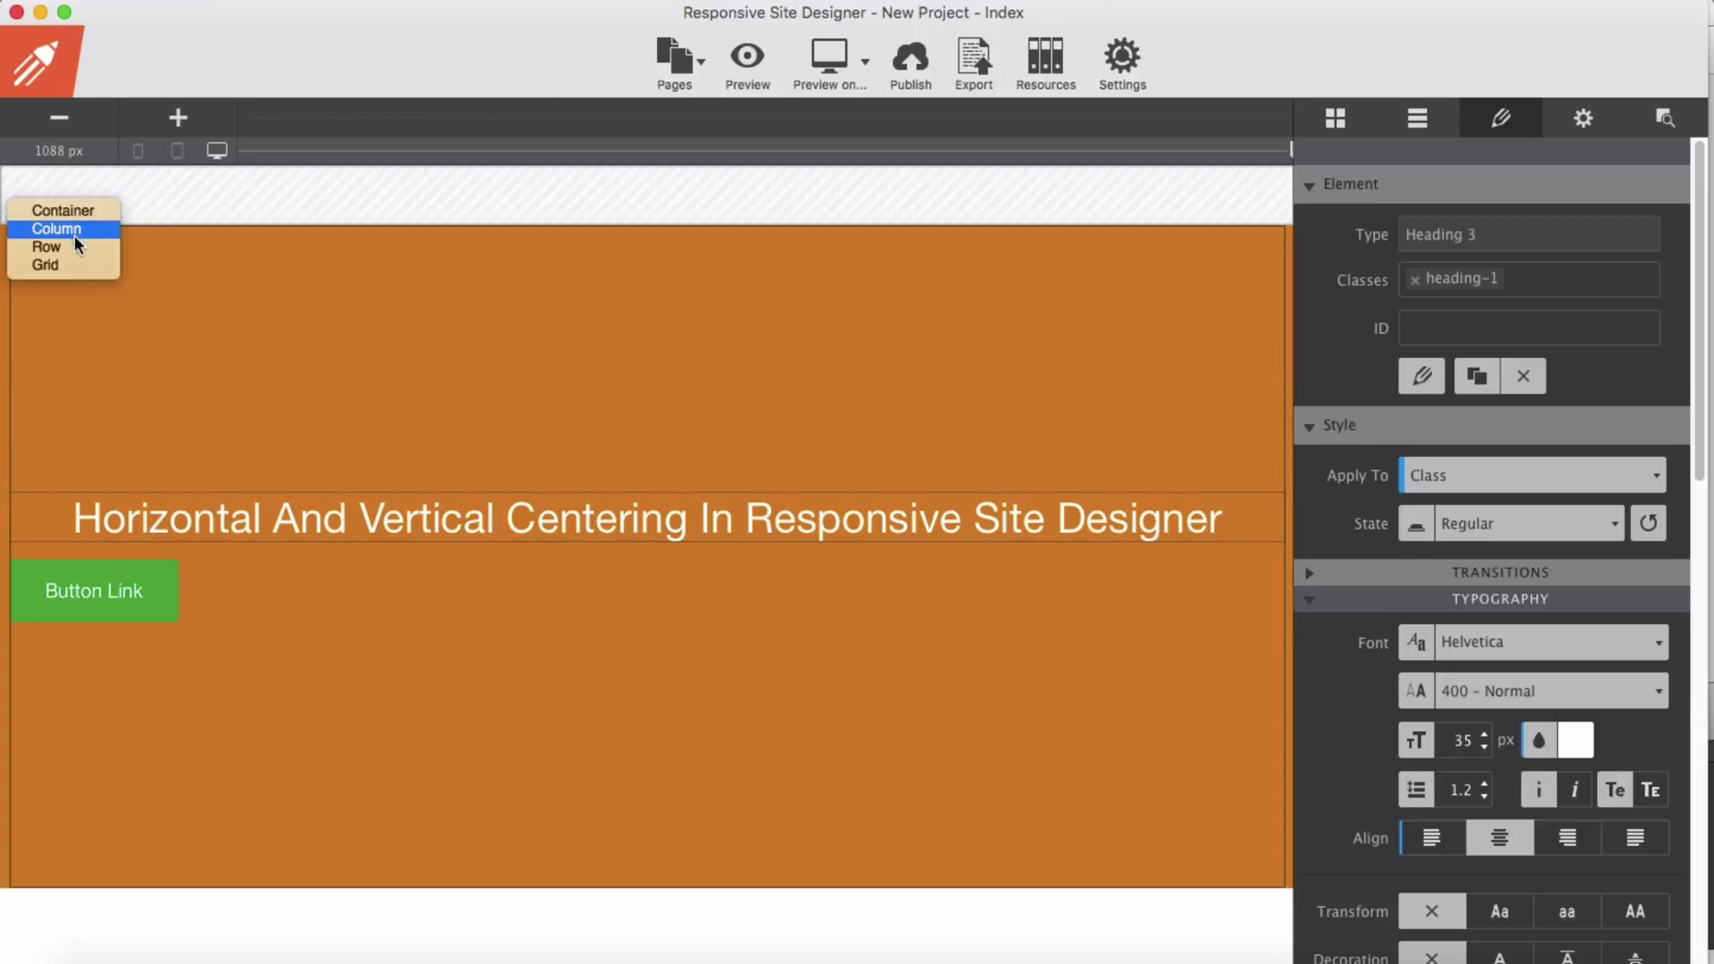
click(73, 213)
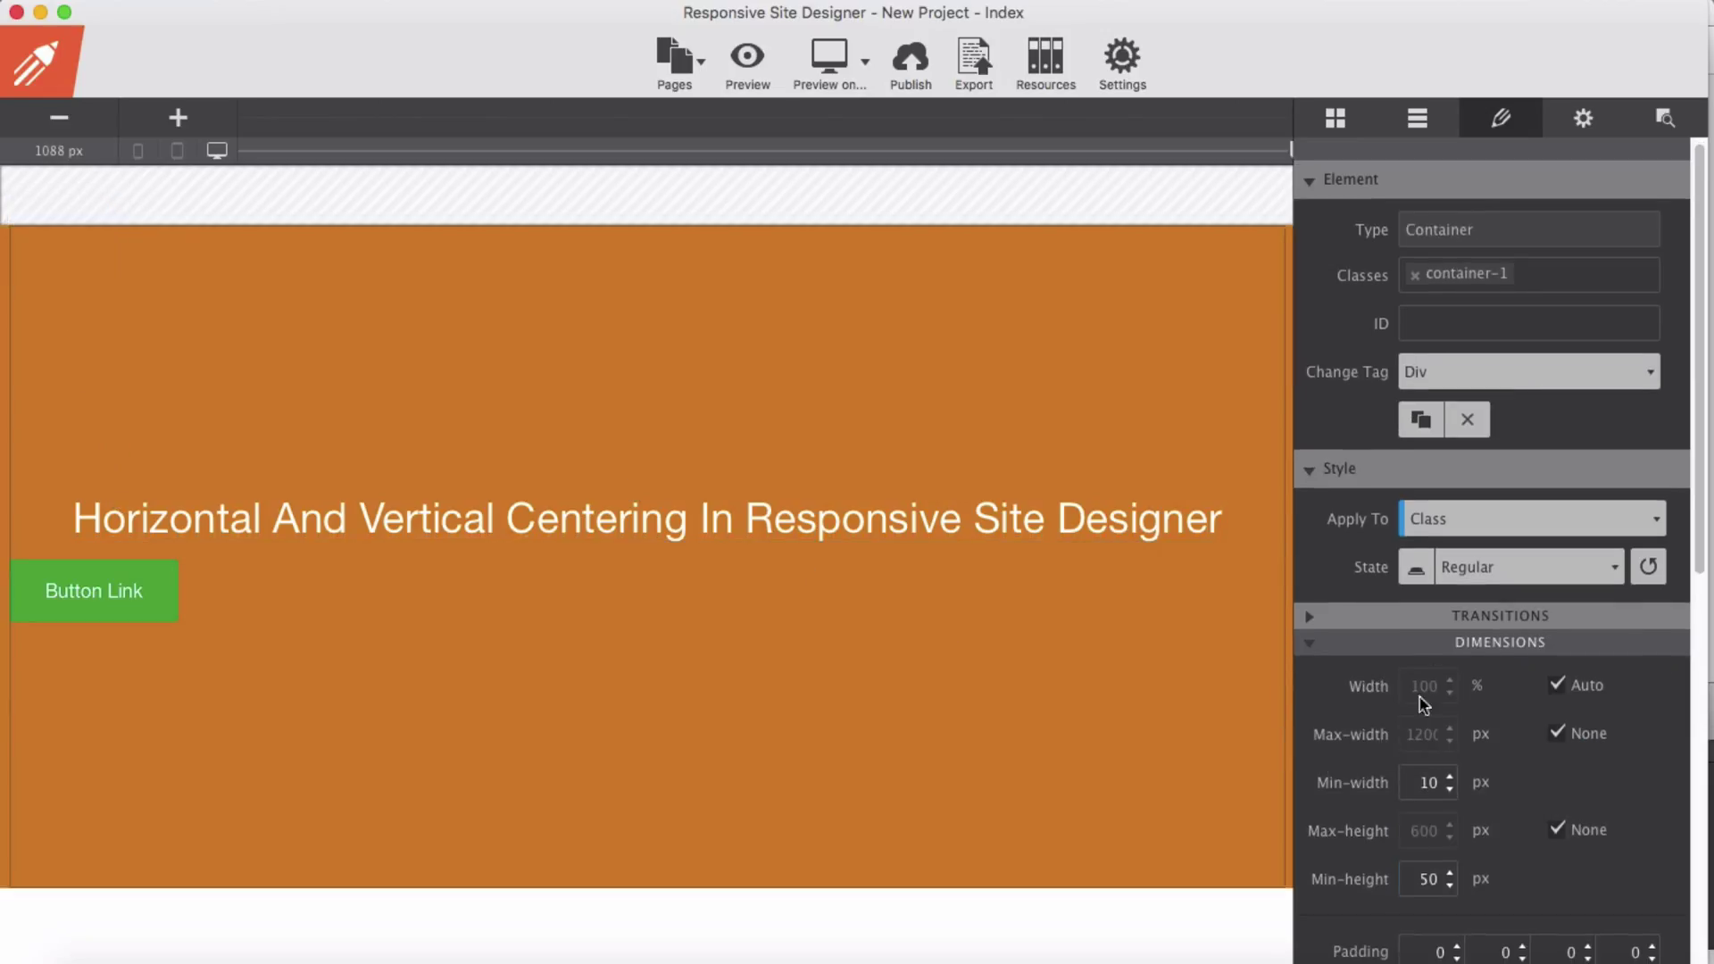
Step: Center-align the container's typography so the green button sits centered under the heading
click(1396, 642)
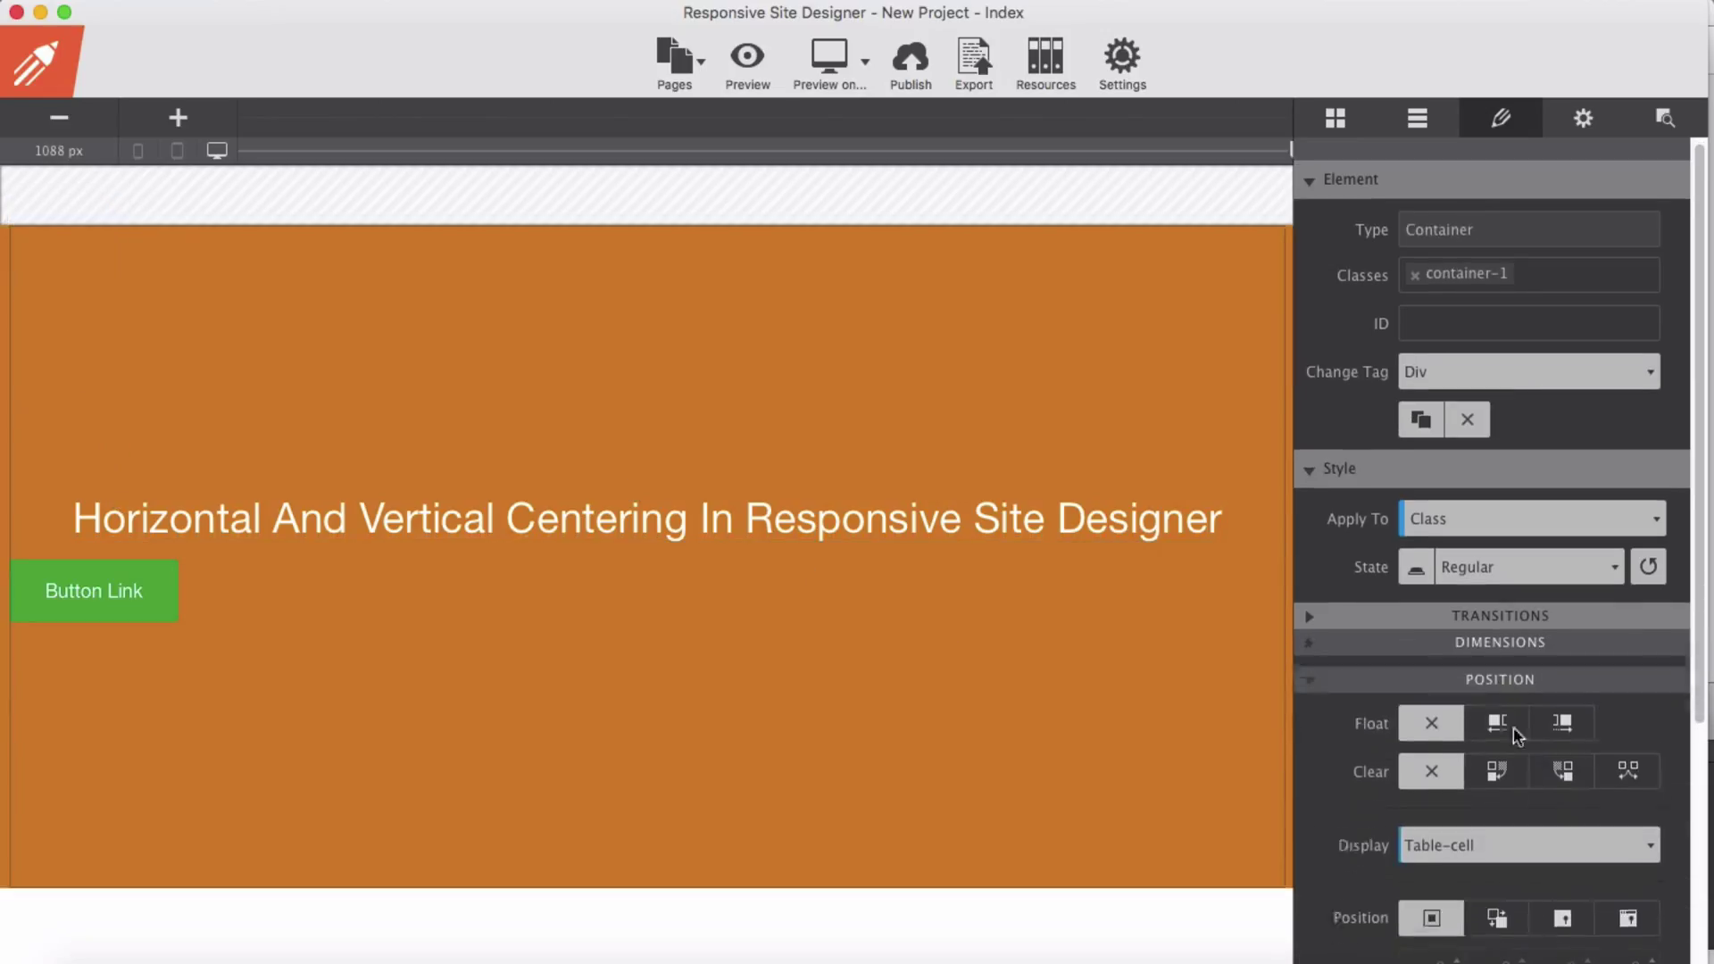
click(1482, 679)
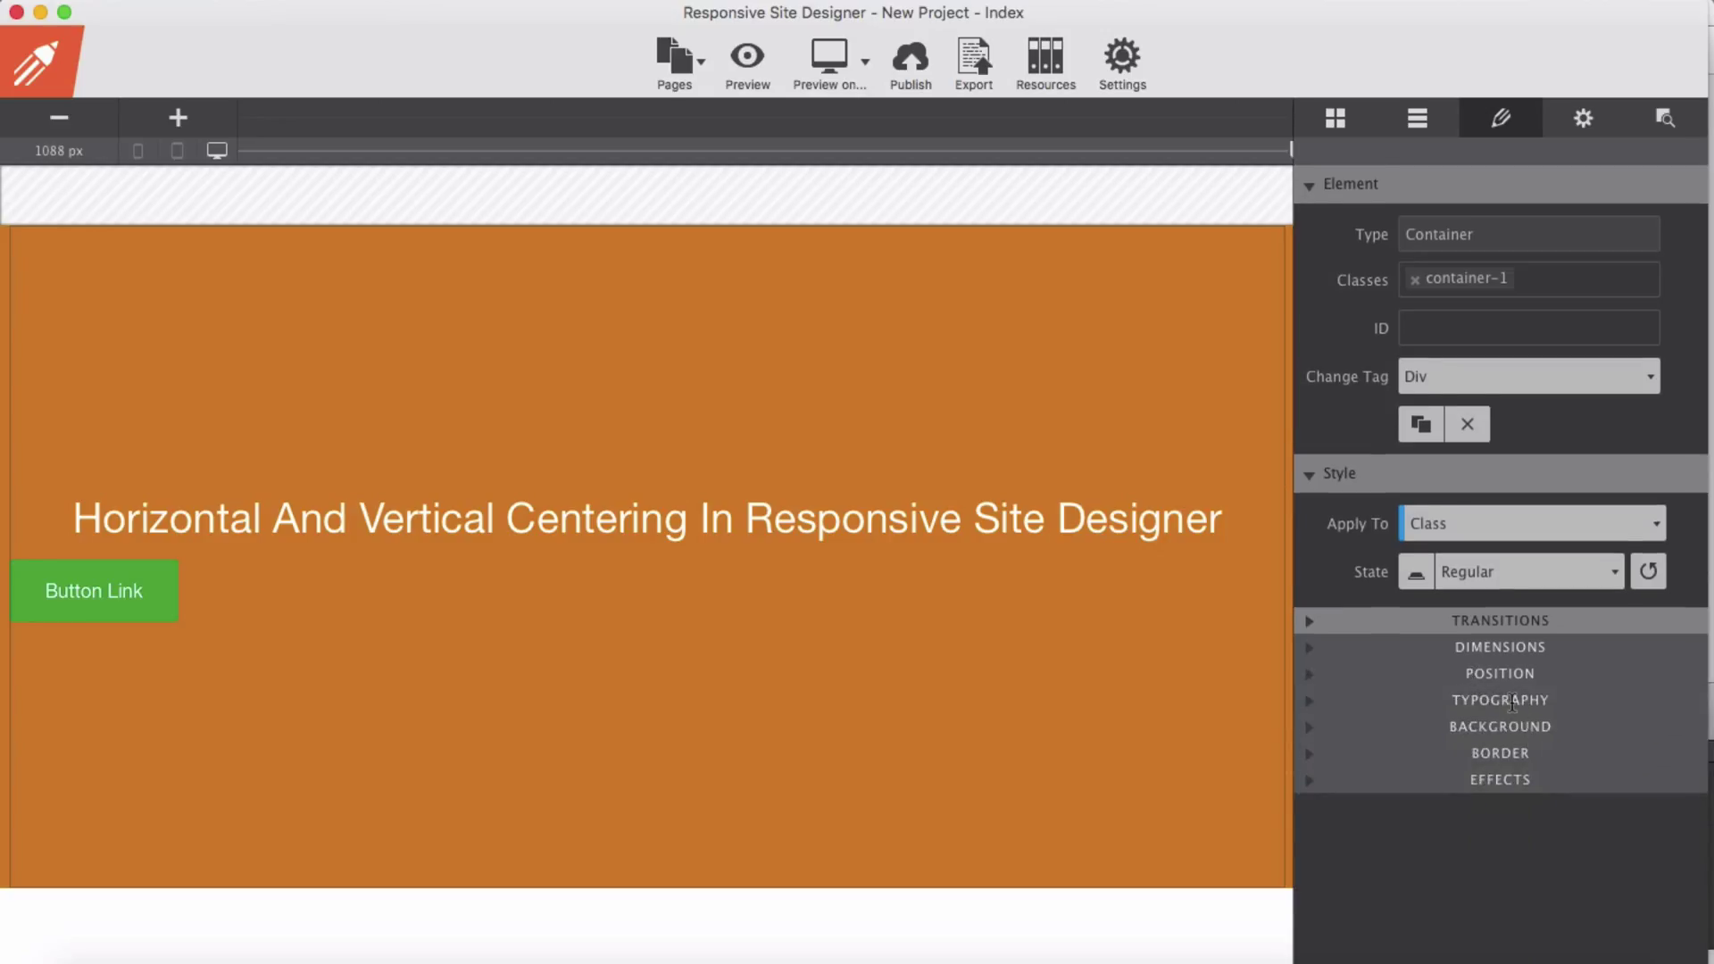
click(1511, 701)
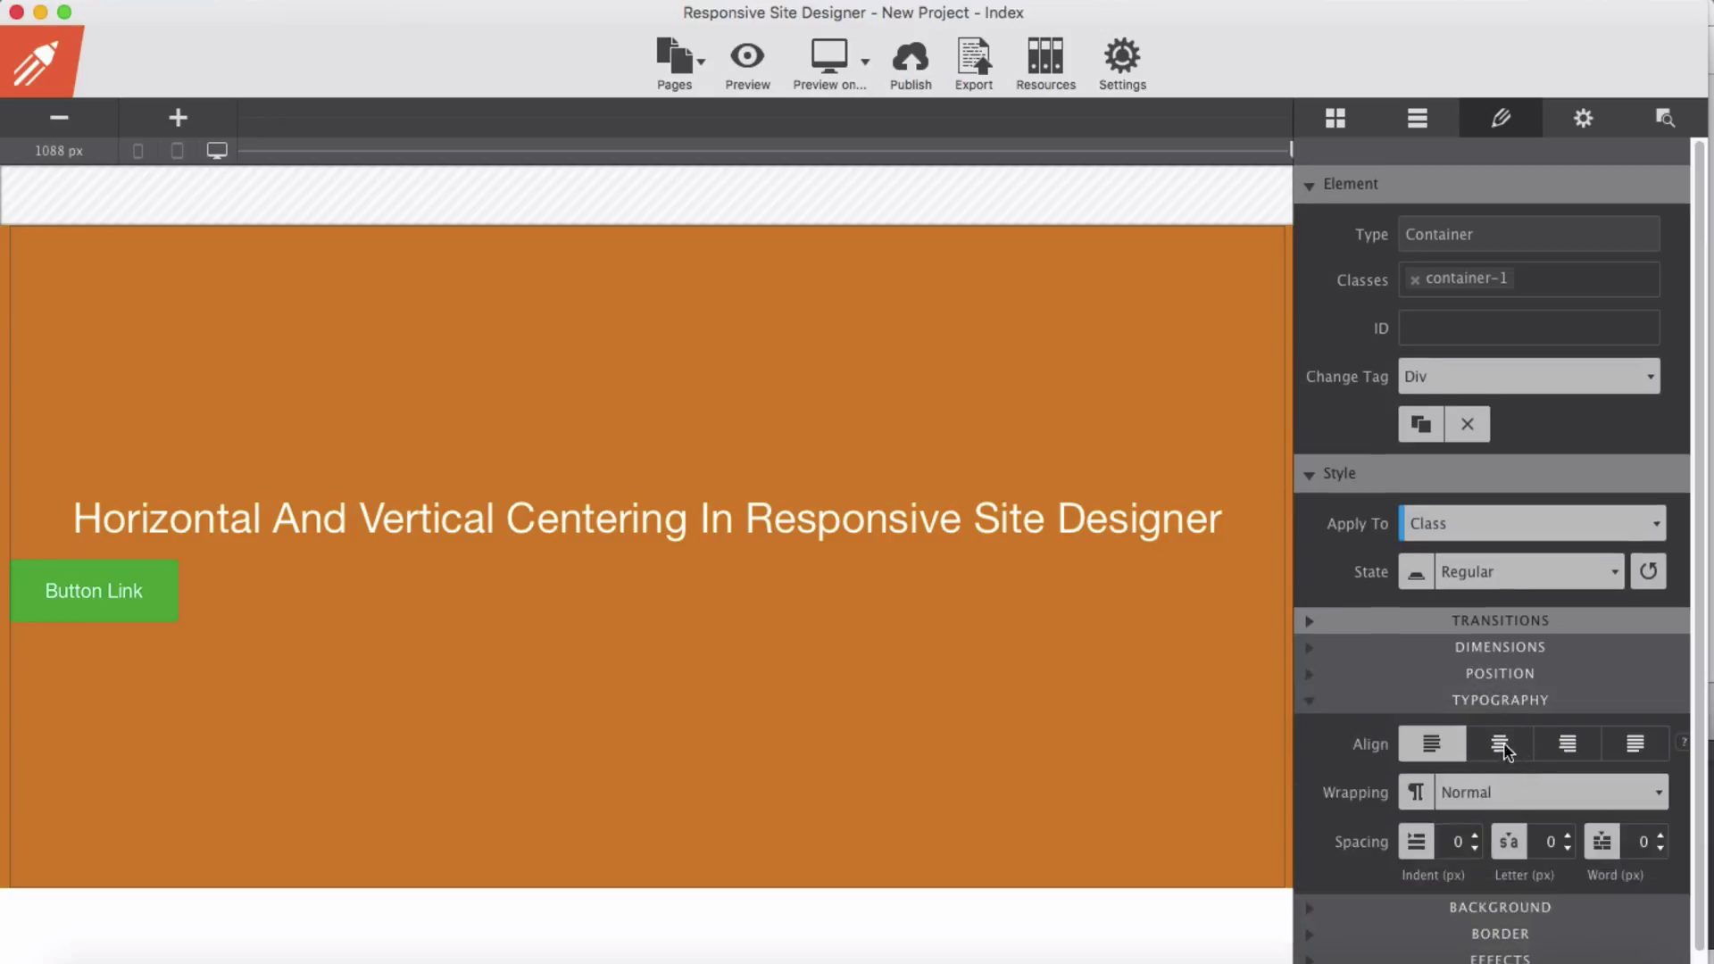
click(1506, 750)
scroll(1509, 769, down, 1)
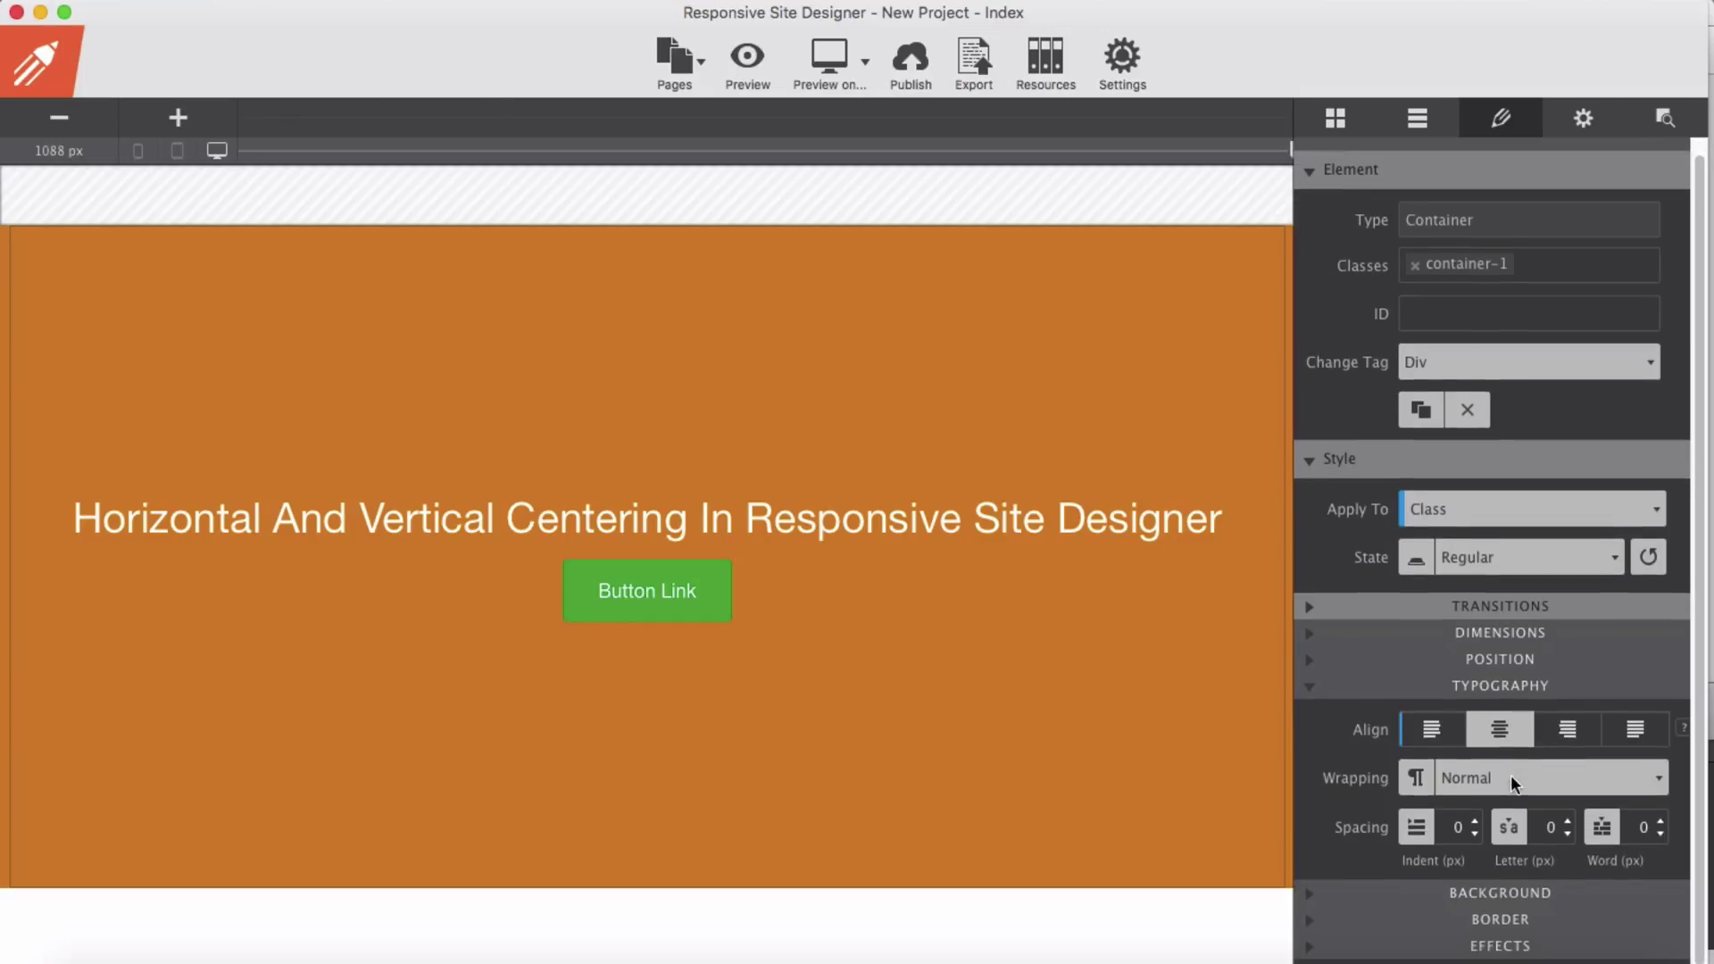